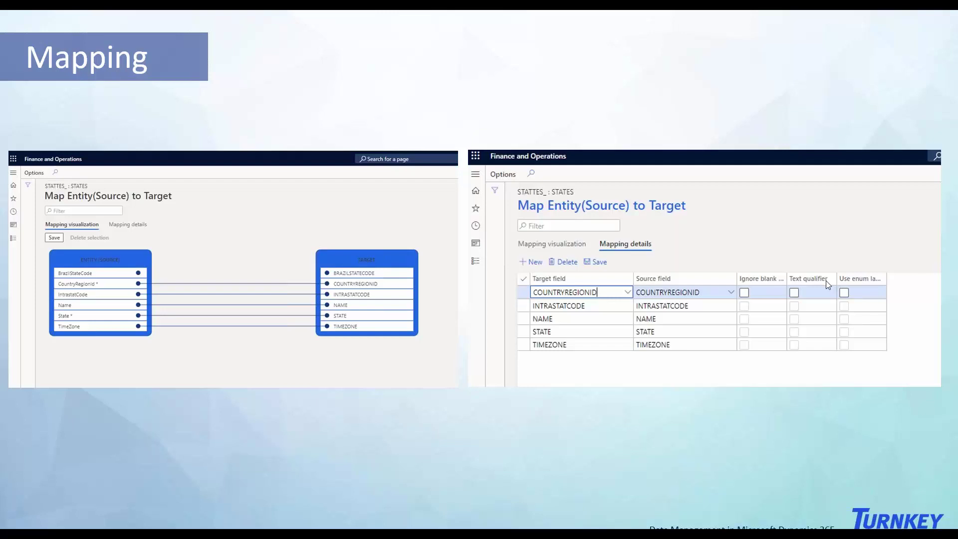
Step: Advance the slide show to slide 8, 'Editing in Excel', showing the Data Connector commands
click(700, 243)
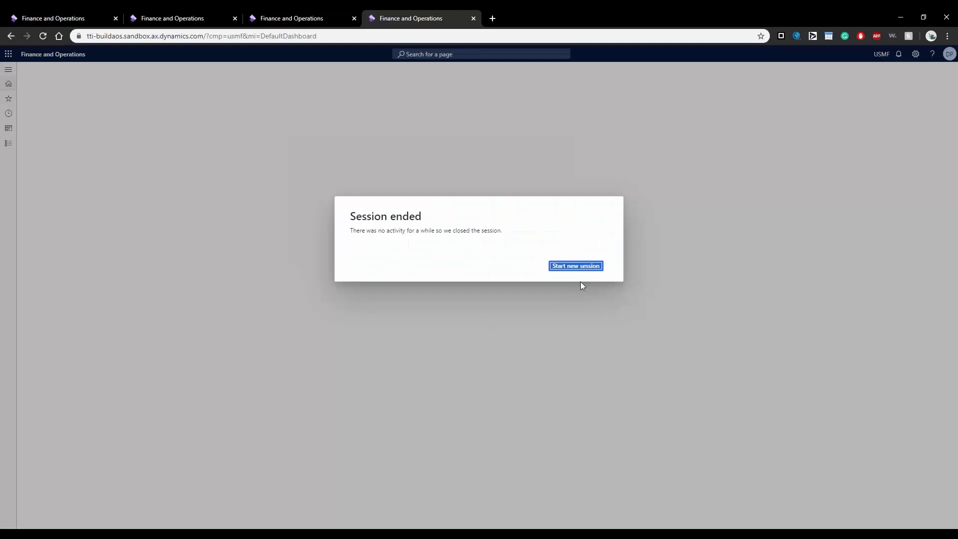
Step: Start a new session so the Finance and Operations dashboard reloads in the browser
click(574, 266)
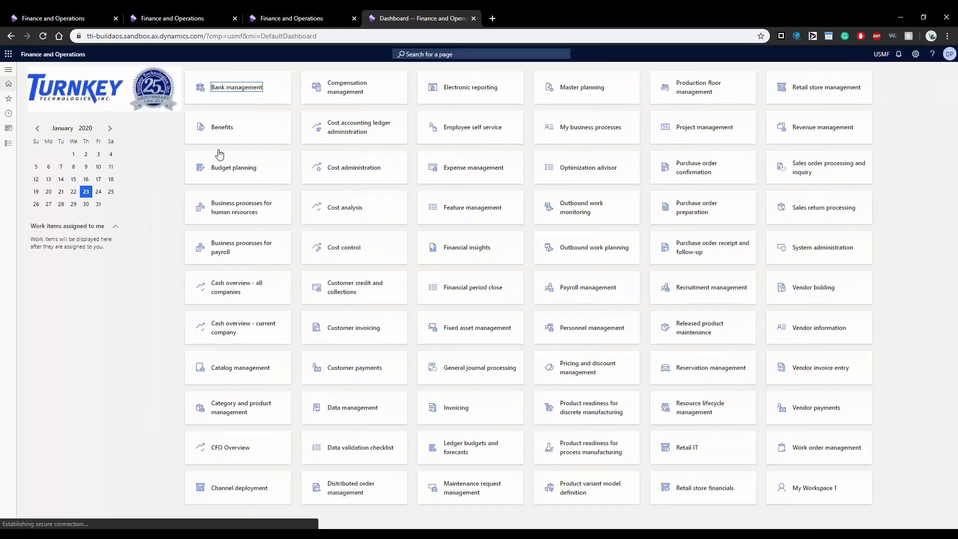
Step: Create a new export project from Favorites > Data management with group name 'cities_'
click(15, 68)
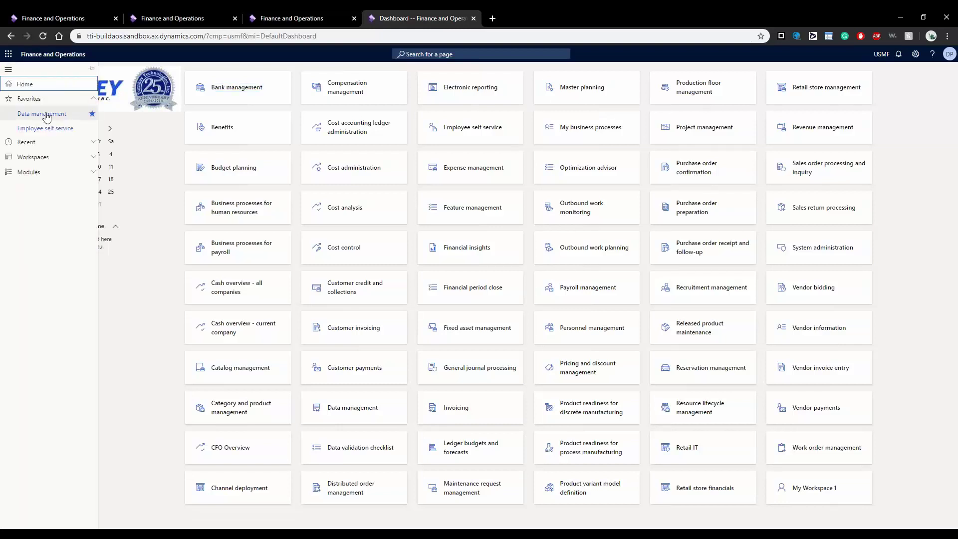
click(41, 114)
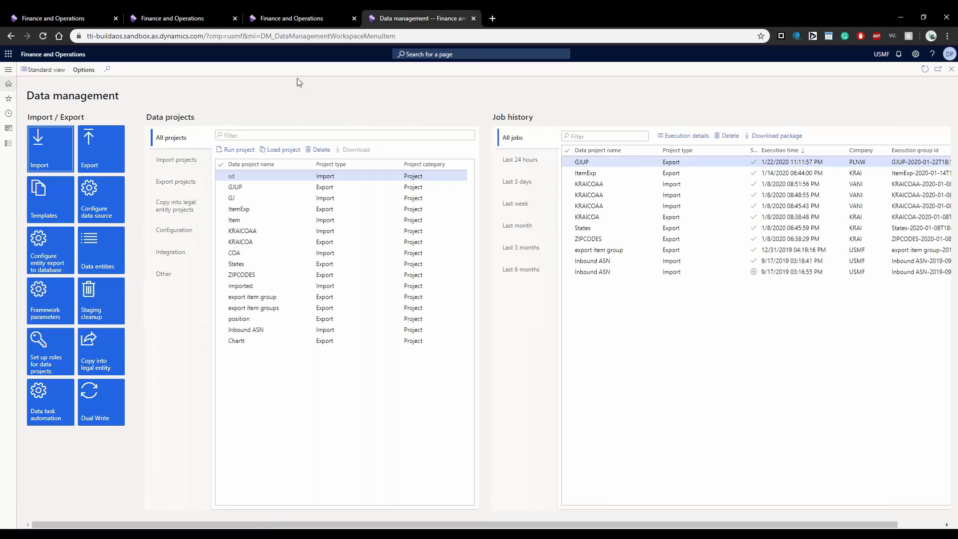
click(106, 149)
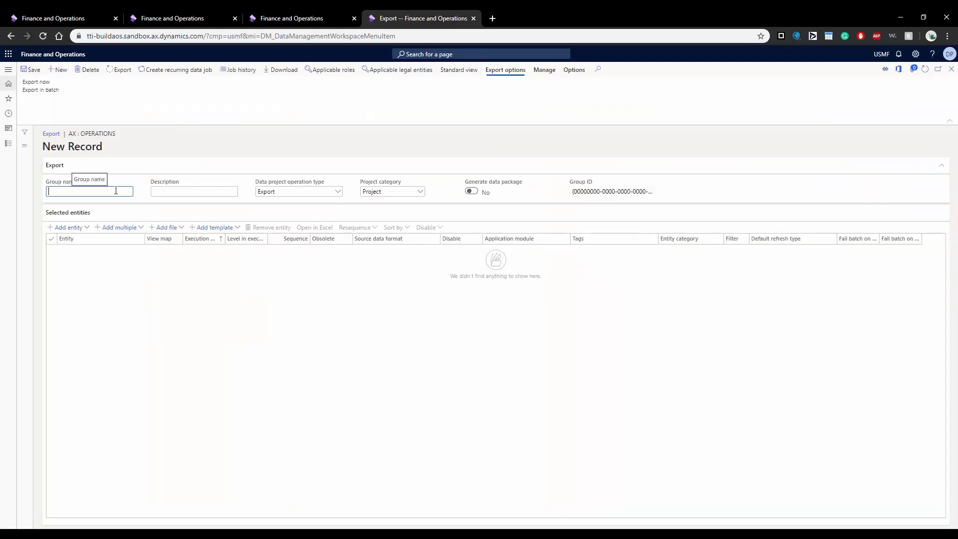
text(cities_)
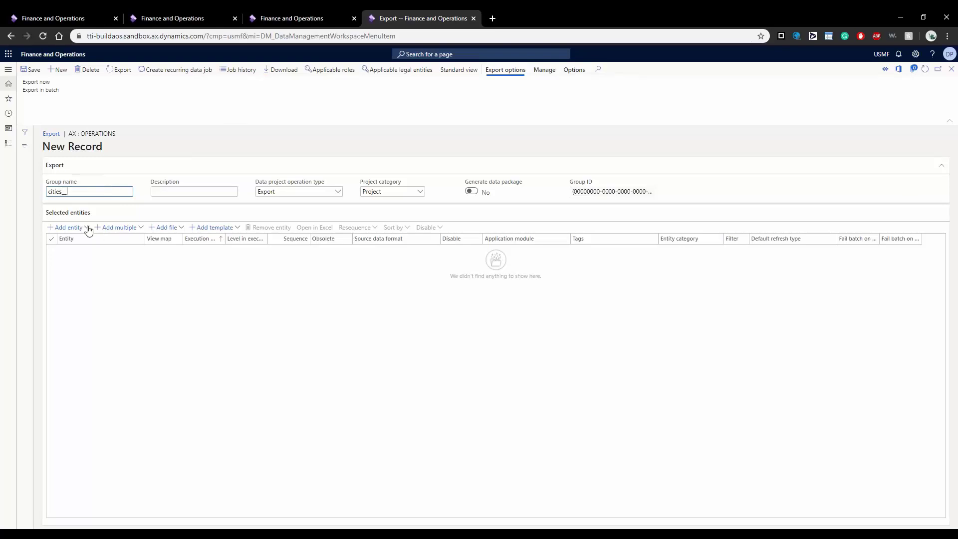
Step: Save the project and add the Cities entity to it in EXCEL format
click(85, 227)
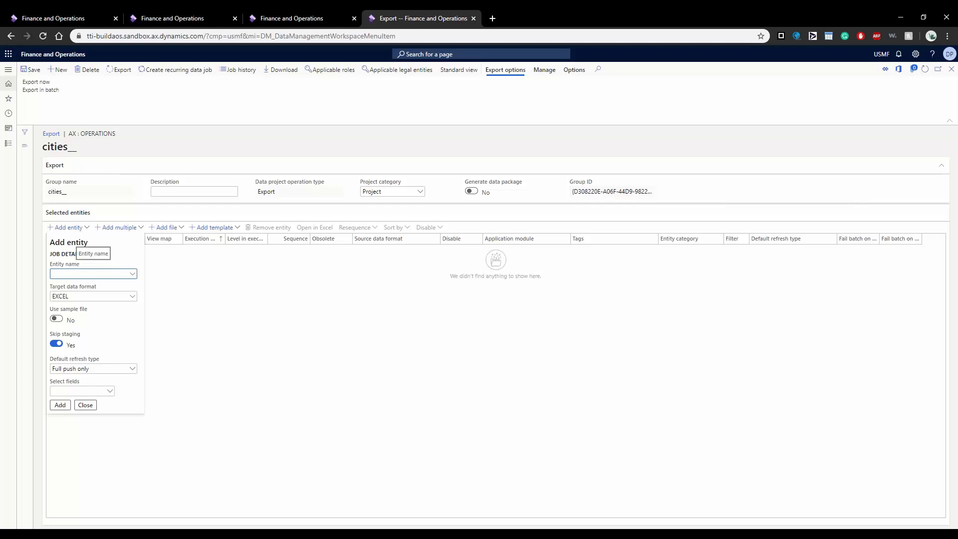
text(ci)
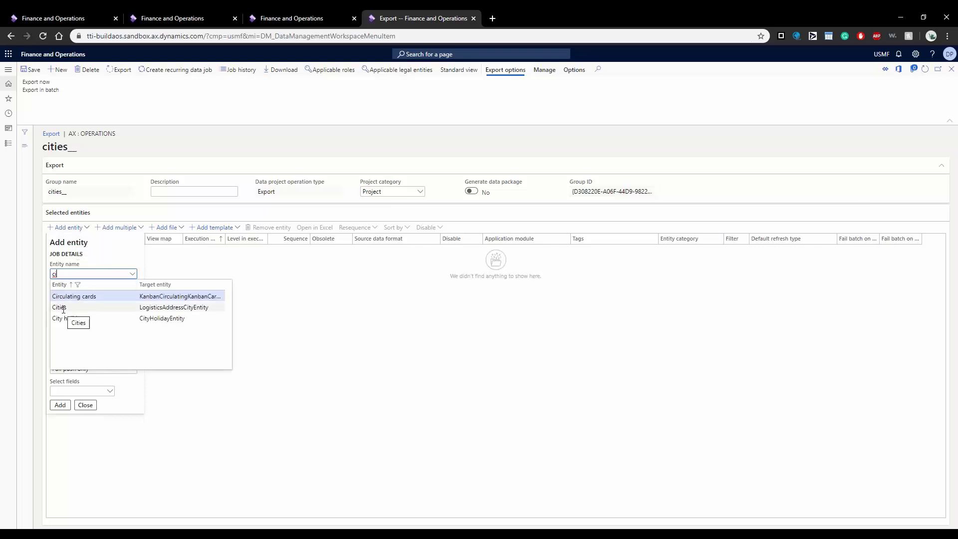
click(132, 285)
click(87, 334)
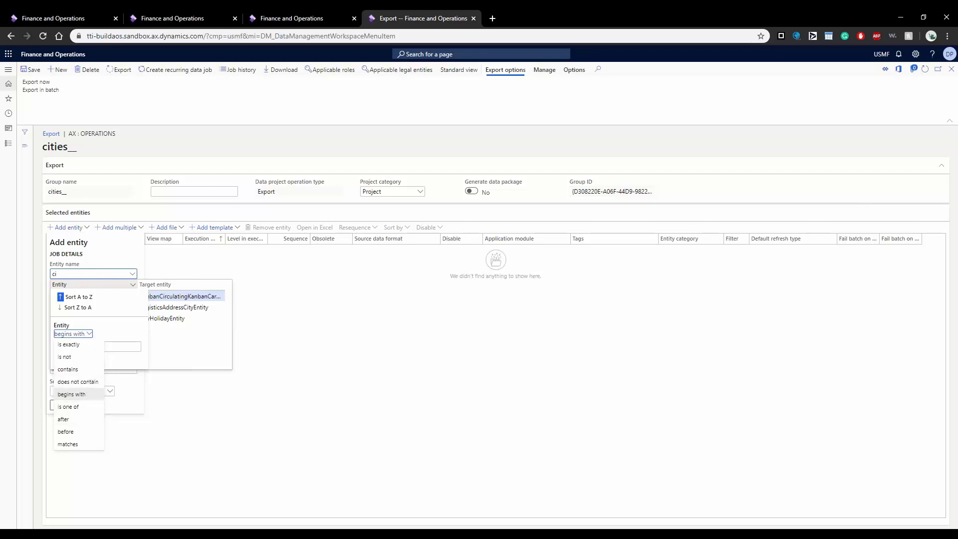
click(158, 343)
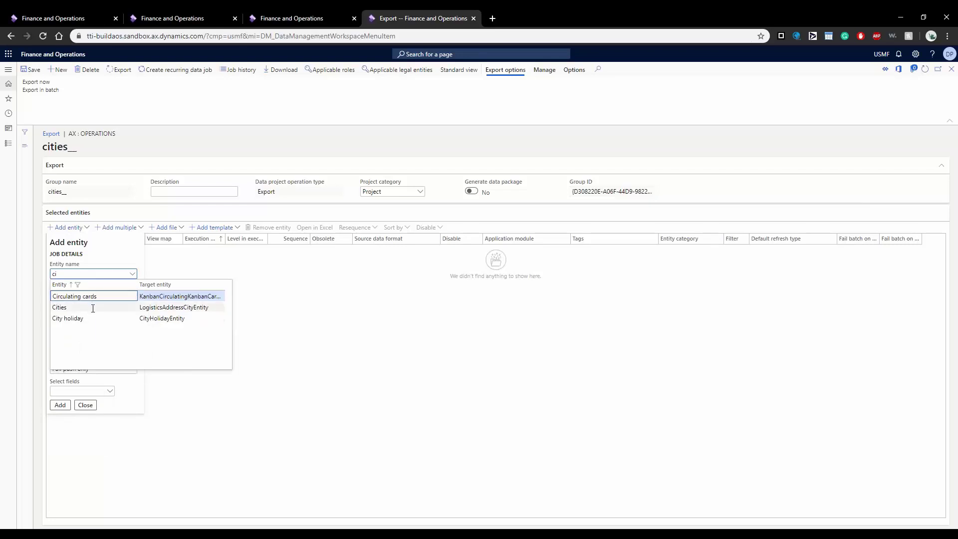
click(60, 308)
click(60, 405)
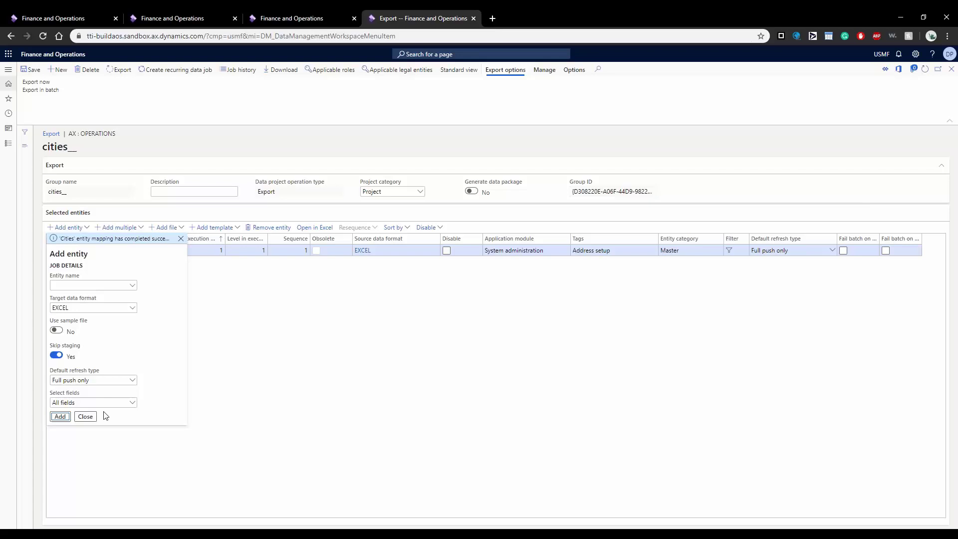
click(85, 416)
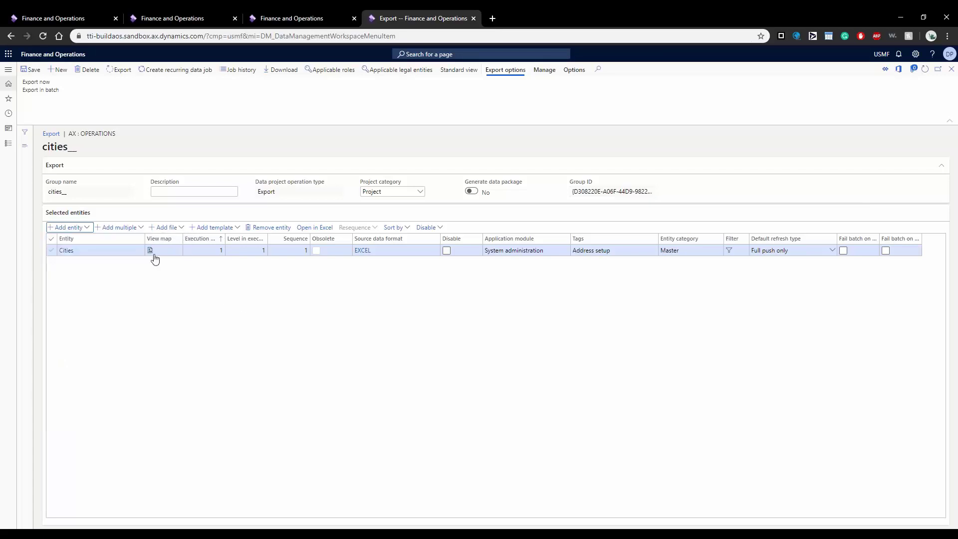
Step: Check the Cities field mapping in View map, then close it
click(150, 251)
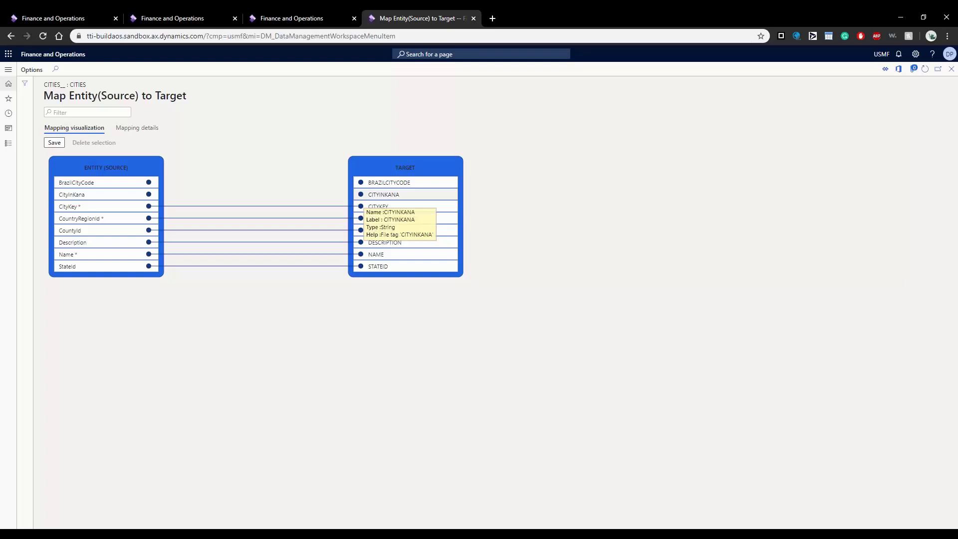
click(951, 69)
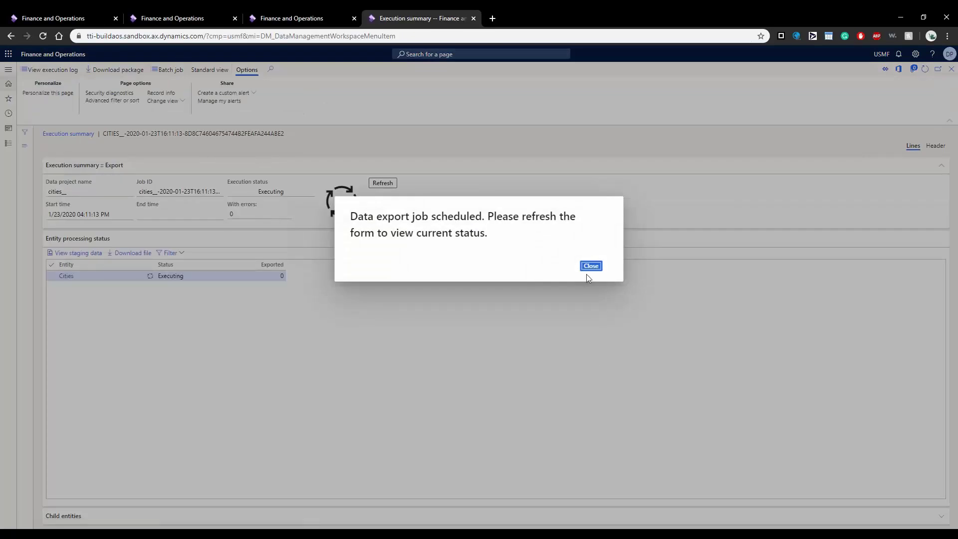
Step: Refresh the Cities export status and switch to the enhanced execution summary
click(590, 267)
click(382, 182)
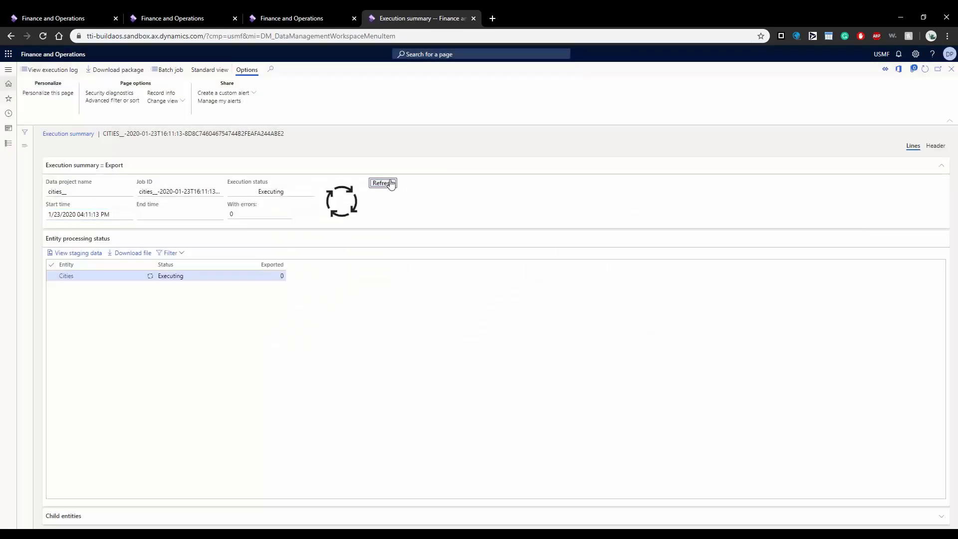
click(899, 54)
click(937, 103)
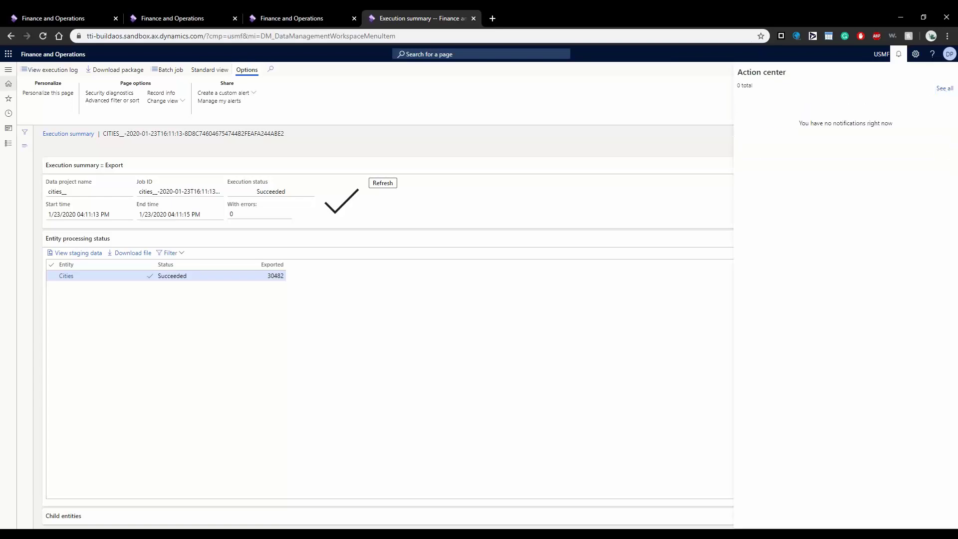
click(348, 130)
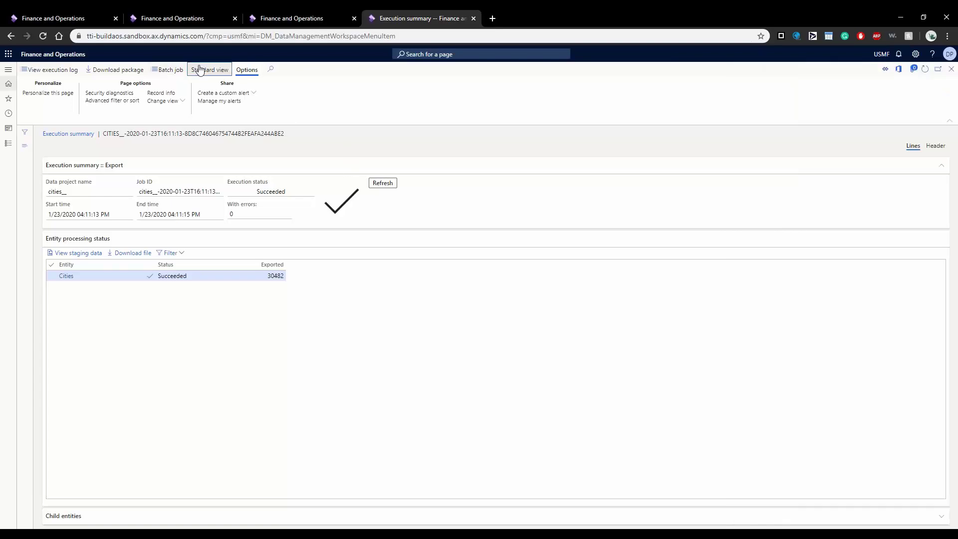
click(200, 70)
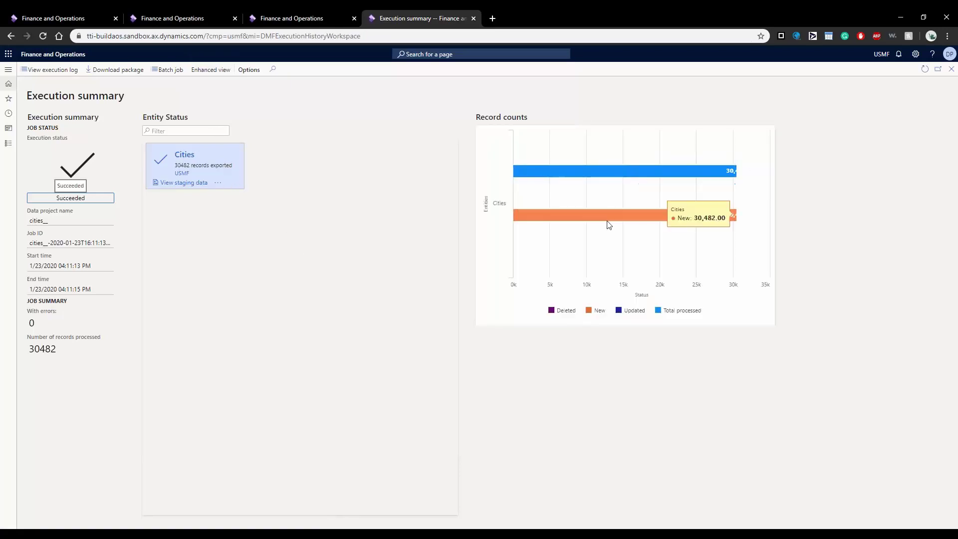
Step: Download the exported Cities file and close the pages back to Data management
mouse_move(689, 159)
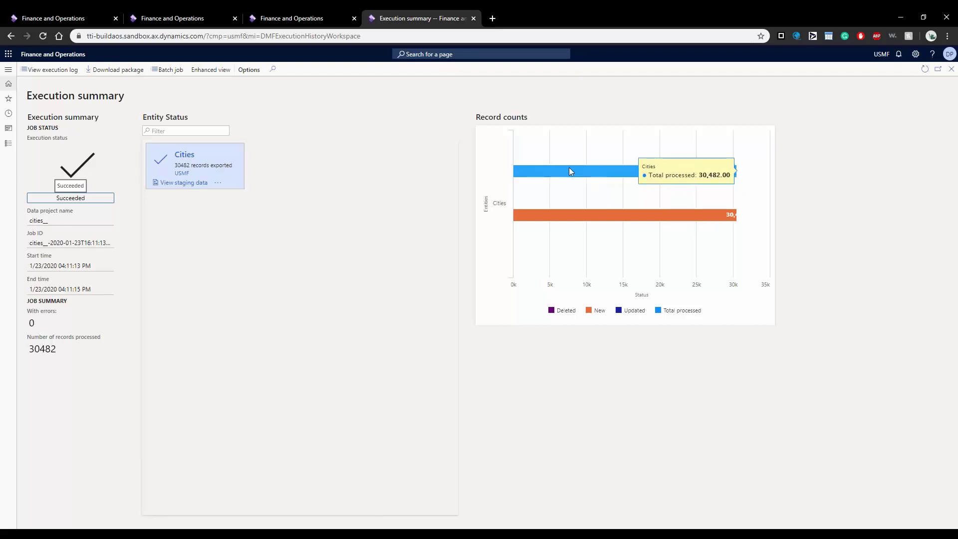
mouse_move(590, 215)
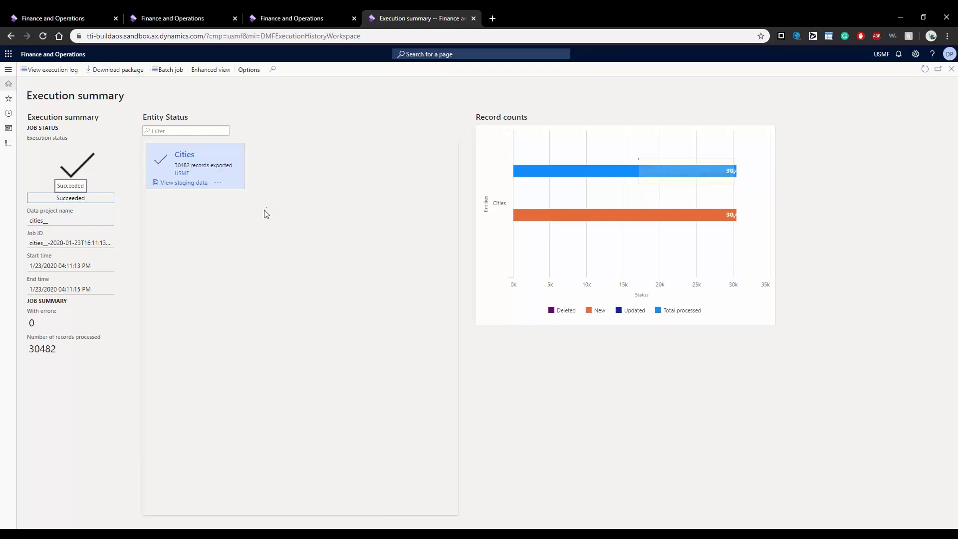
click(217, 183)
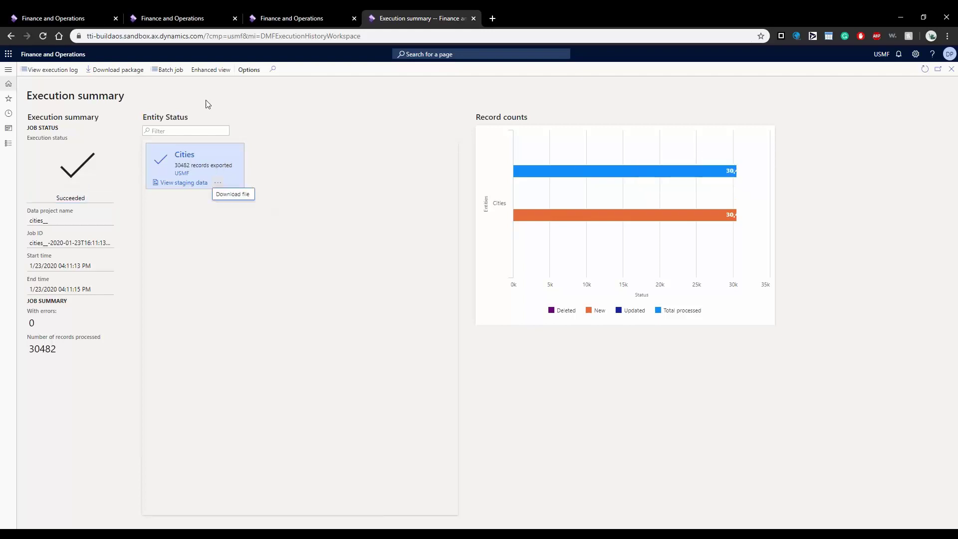
click(238, 194)
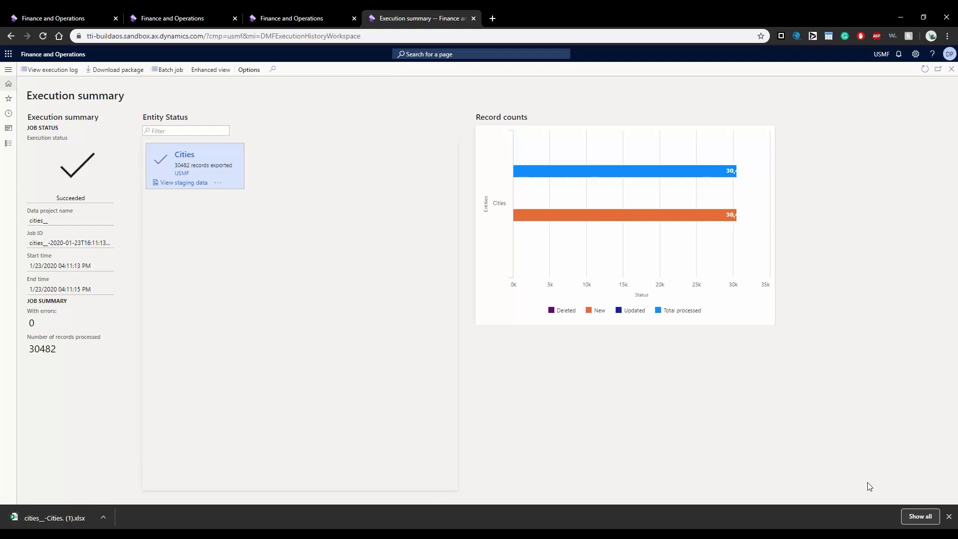
click(949, 516)
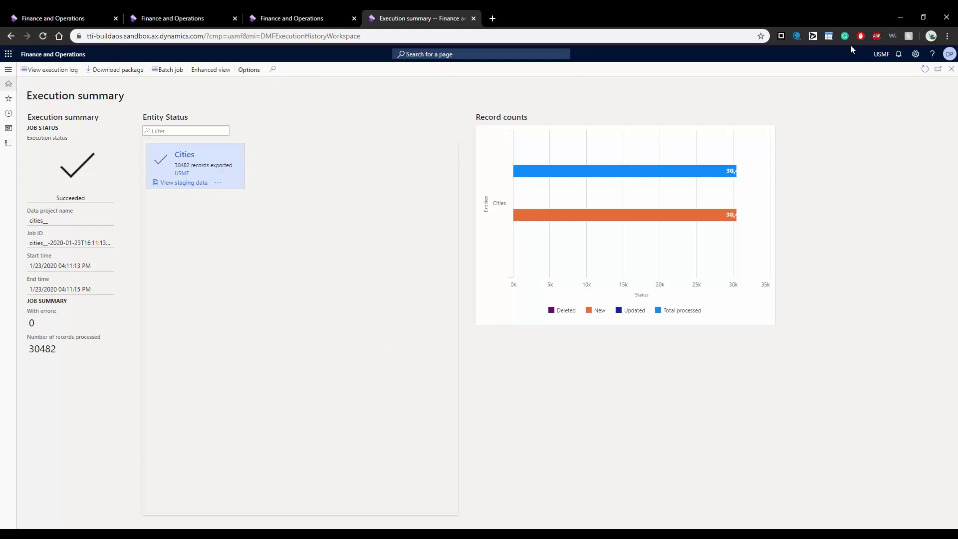
click(950, 70)
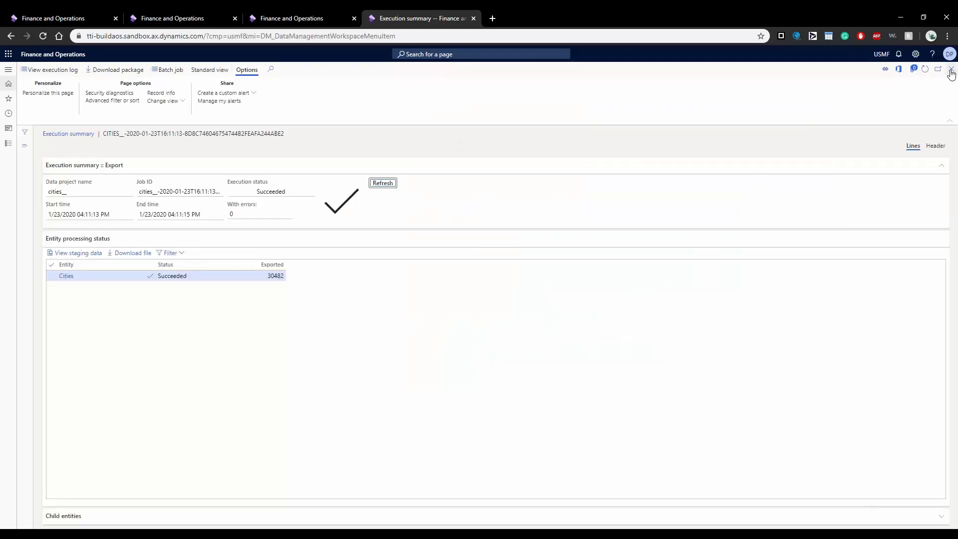
click(951, 70)
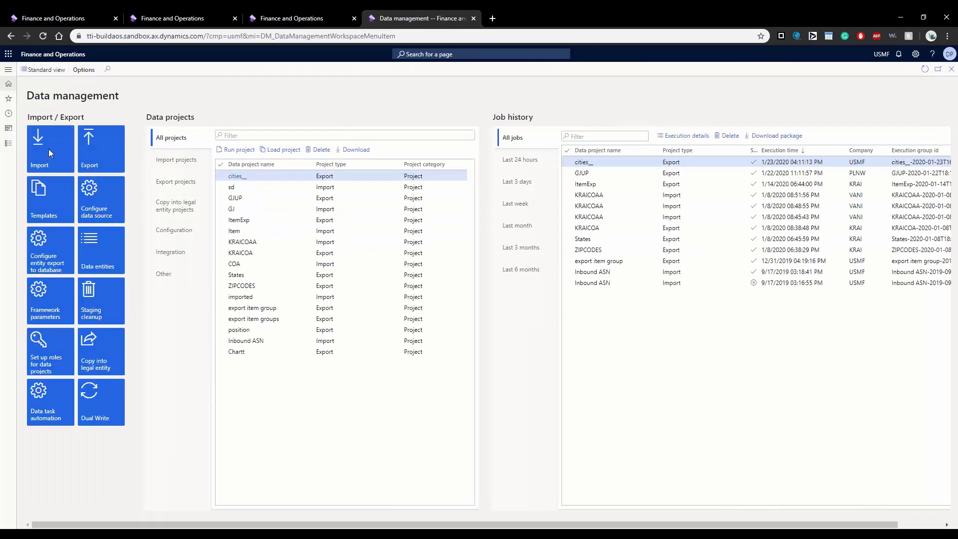
Step: Create a new 'states__' import project and choose the States entity
click(49, 149)
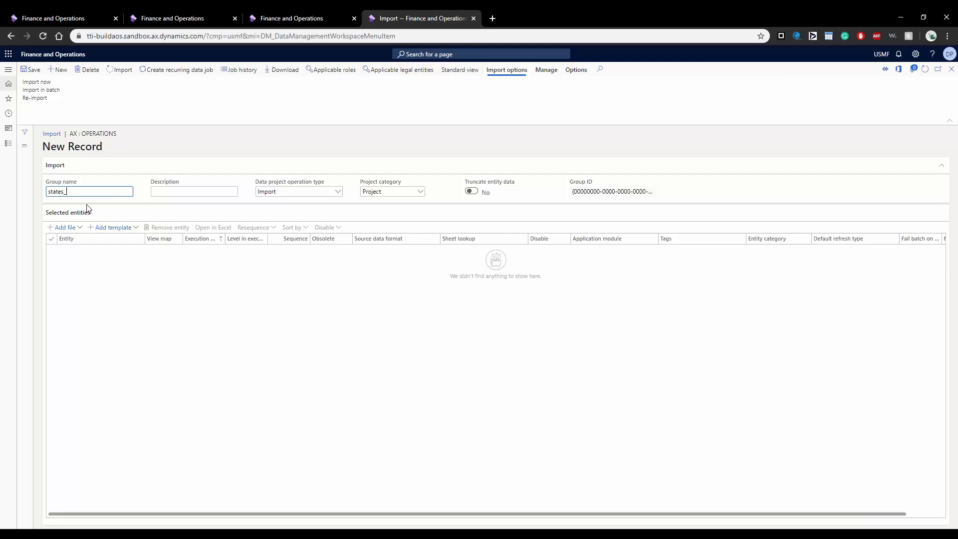
click(64, 227)
click(80, 228)
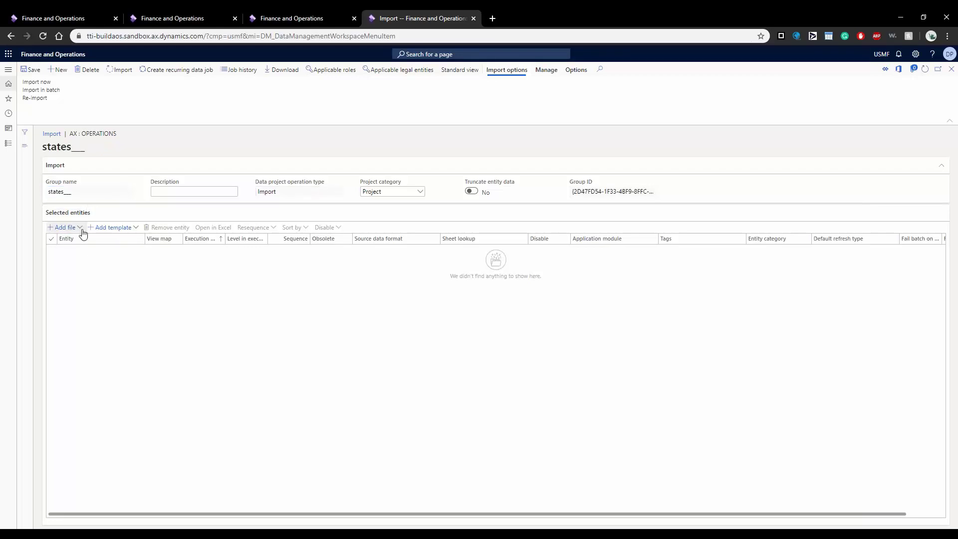
click(213, 272)
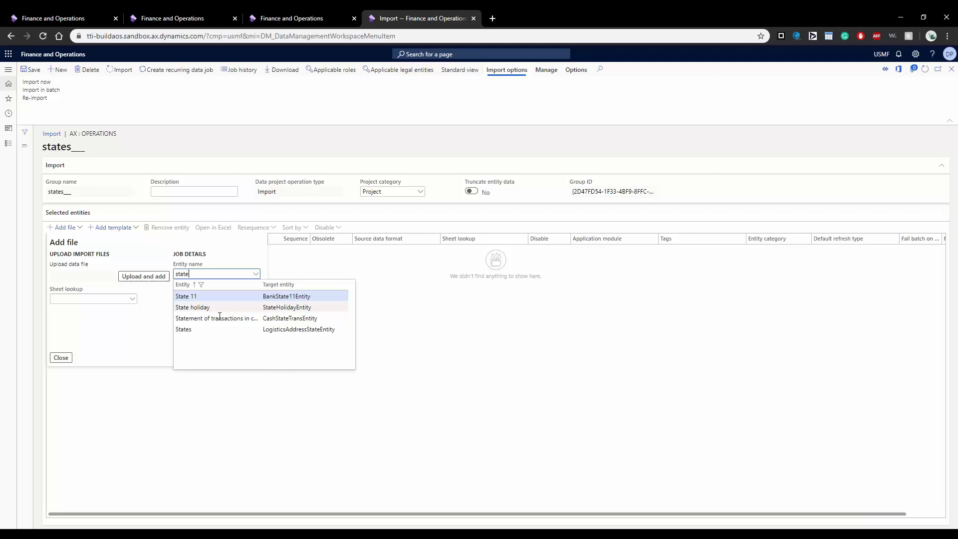
click(218, 330)
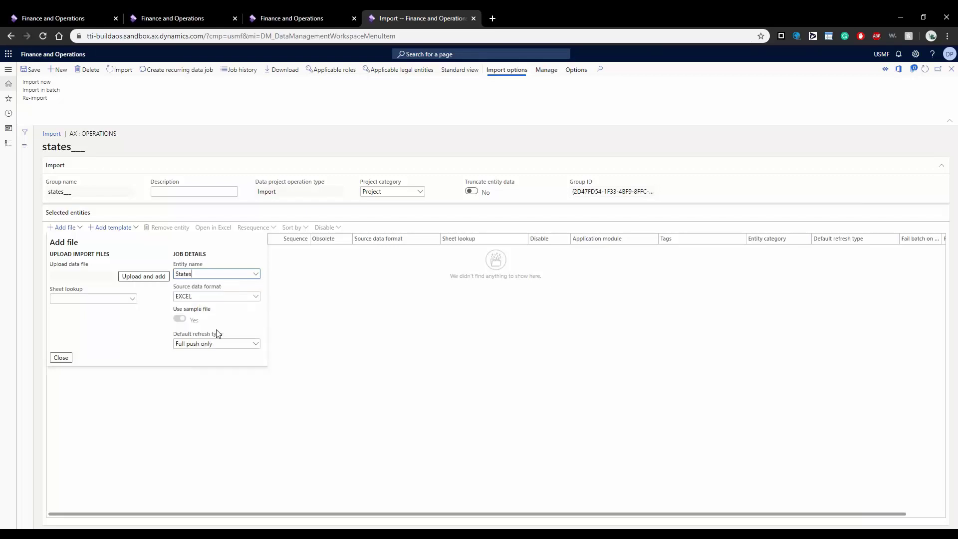
Step: Set the source format to EXCEL and upload stattes_-States..xlsx from Downloads
click(257, 297)
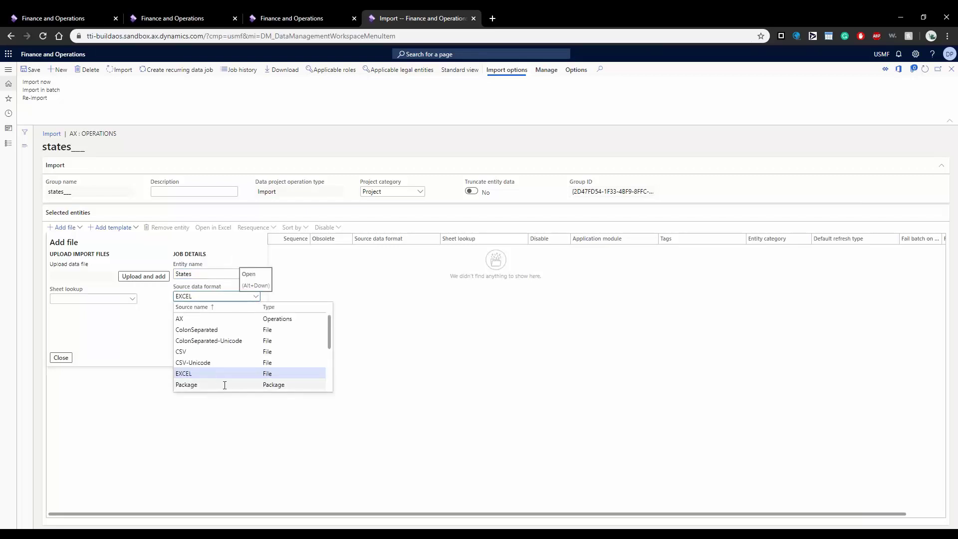
scroll(245, 357, down, 5)
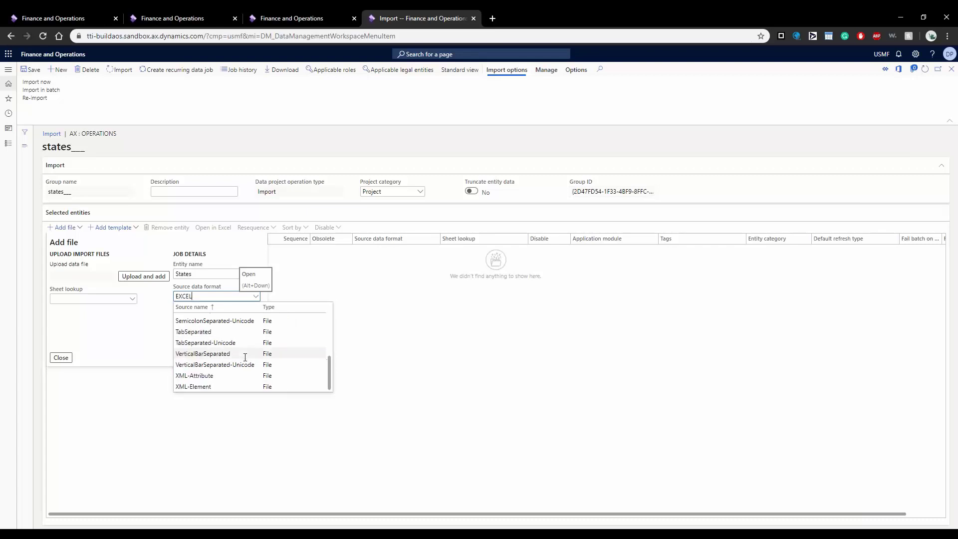
scroll(245, 357, up, 5)
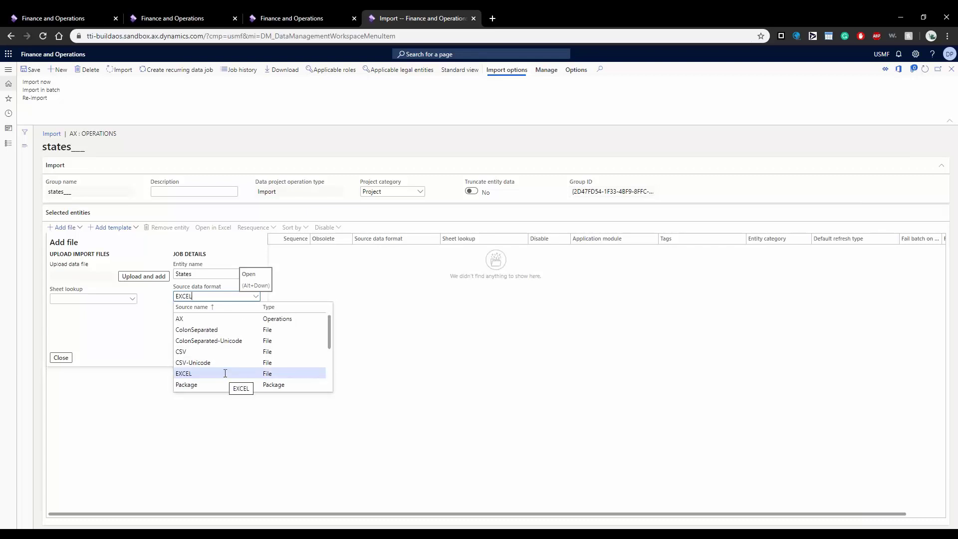
click(210, 373)
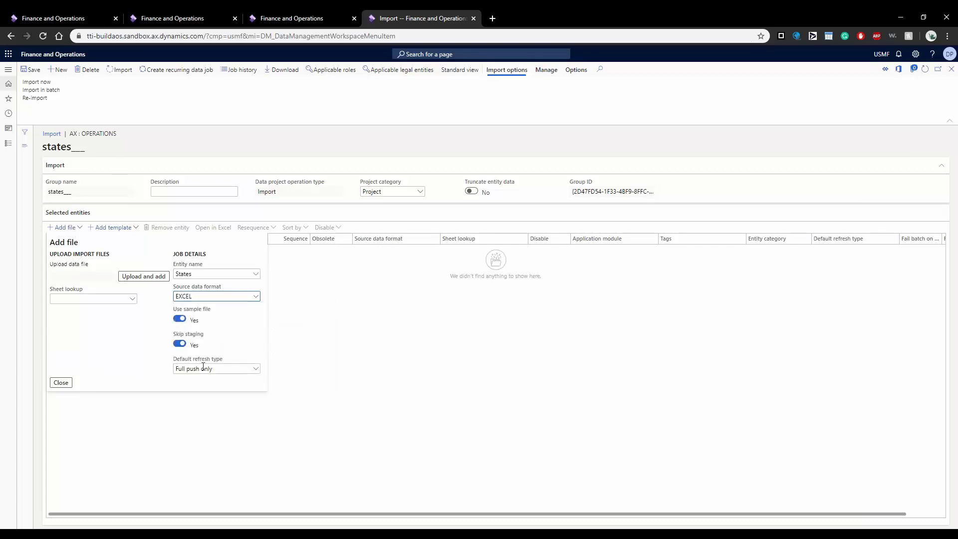
click(144, 278)
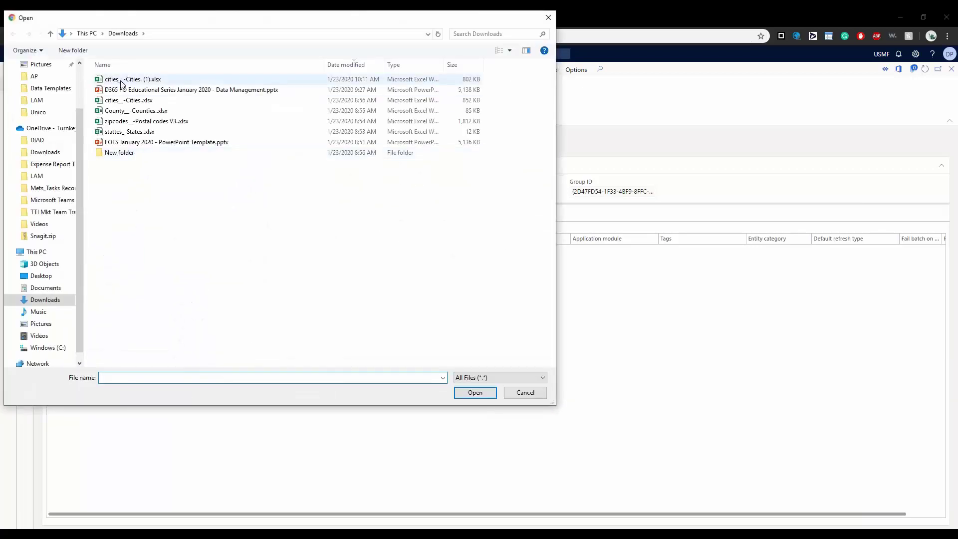
click(130, 134)
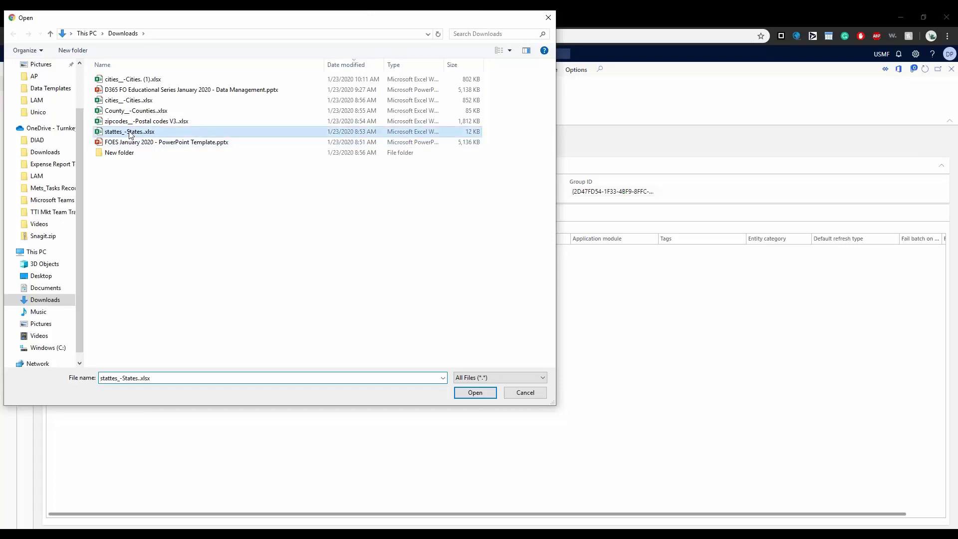
double_click(130, 133)
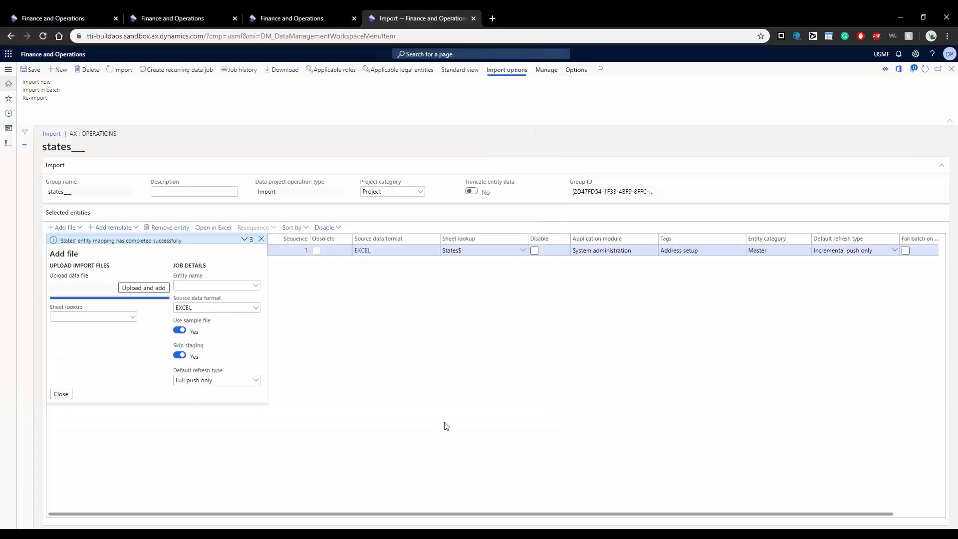
Step: Run the States import and refresh until it succeeds: 141 records, 79 created, 62 updated
click(446, 425)
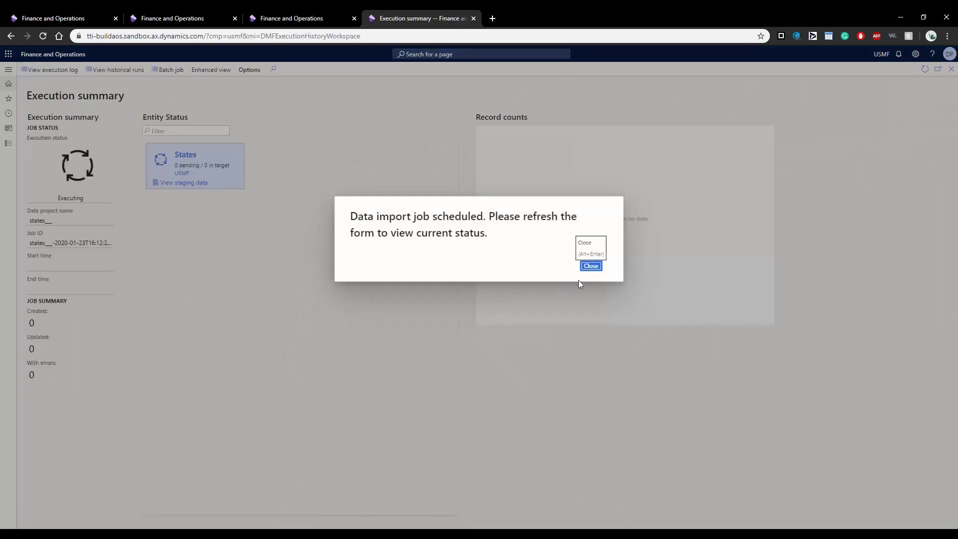
click(597, 268)
click(925, 70)
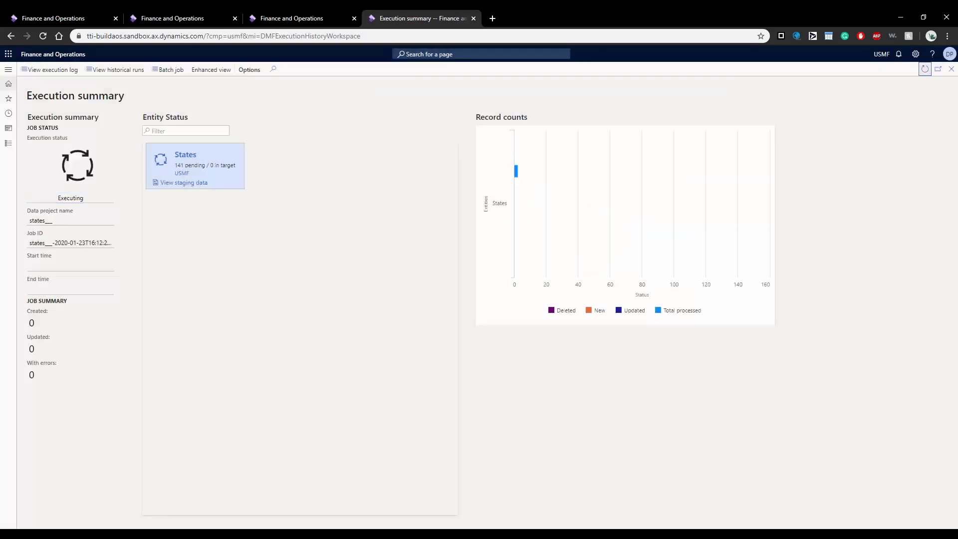
click(920, 74)
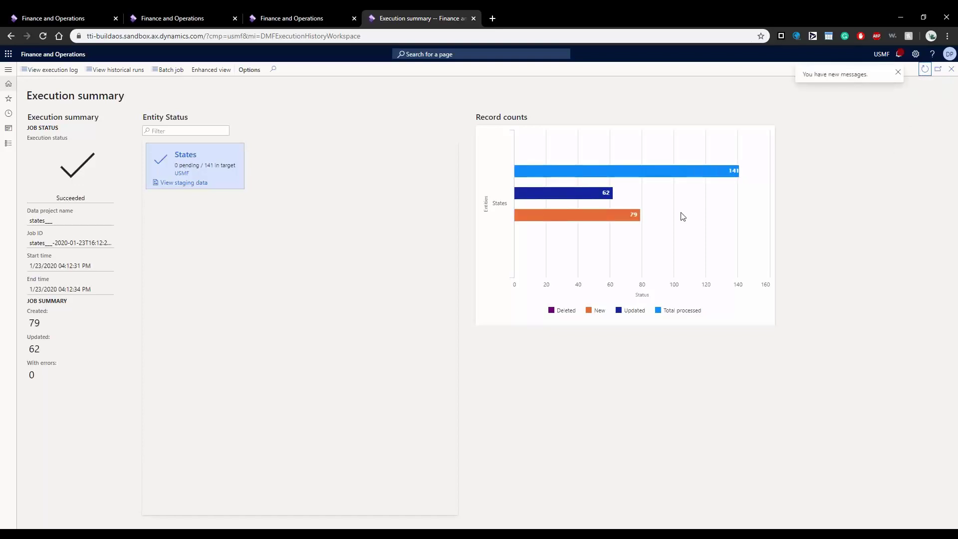
mouse_move(582, 167)
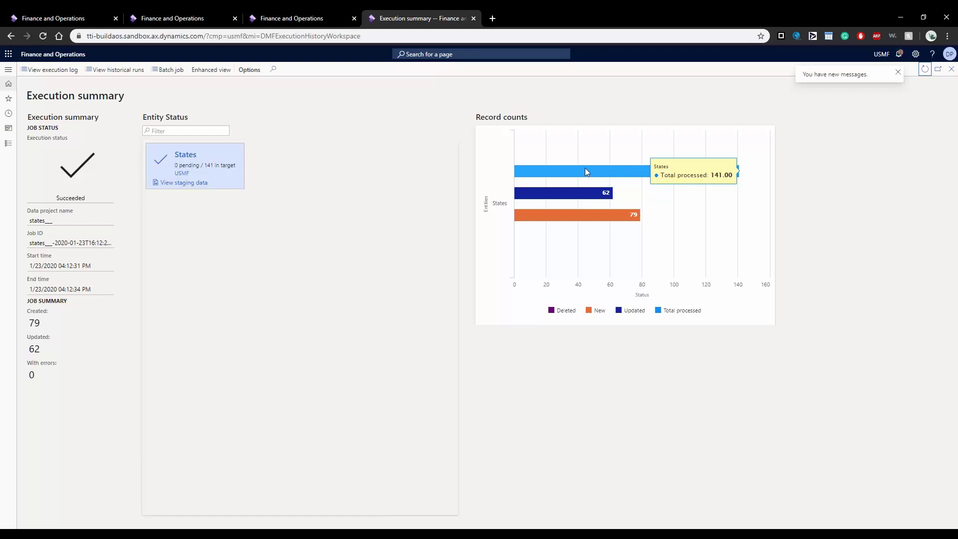
mouse_move(587, 199)
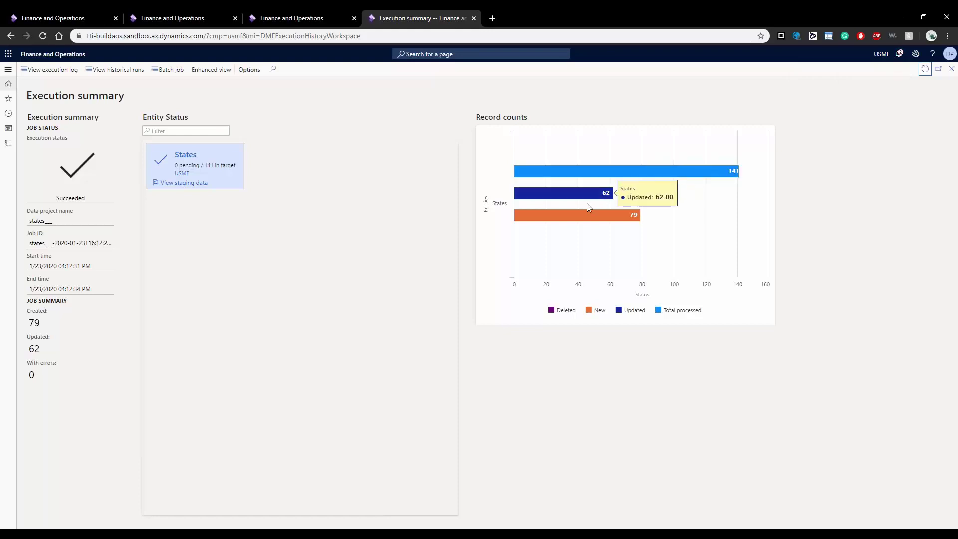
mouse_move(588, 221)
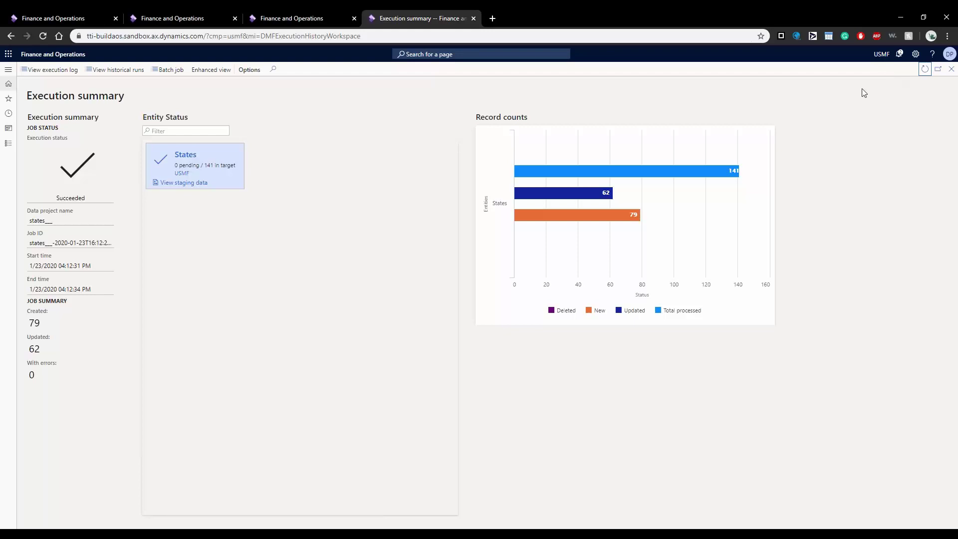
Step: Start a new session, download All vendors as a Vendors V2 (usmf) workbook and open it
click(49, 18)
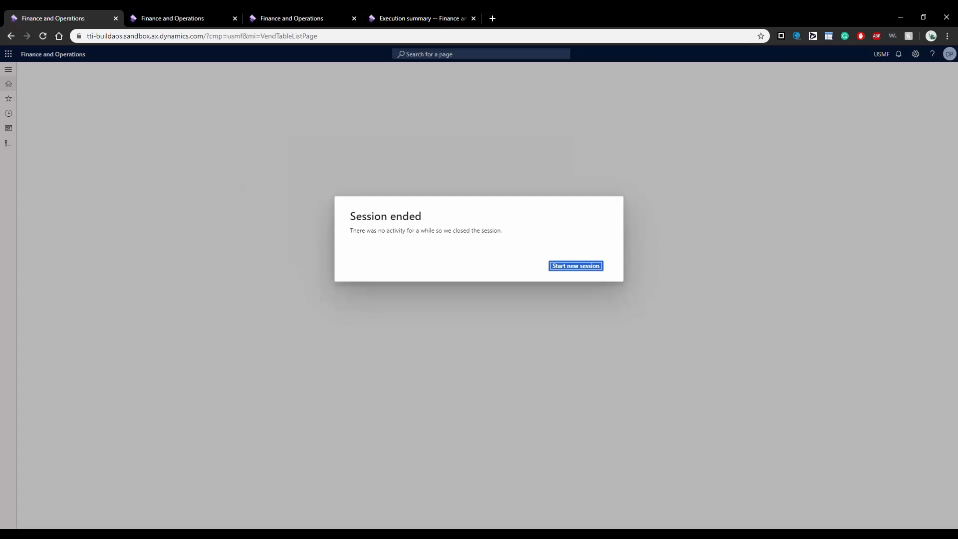
click(561, 267)
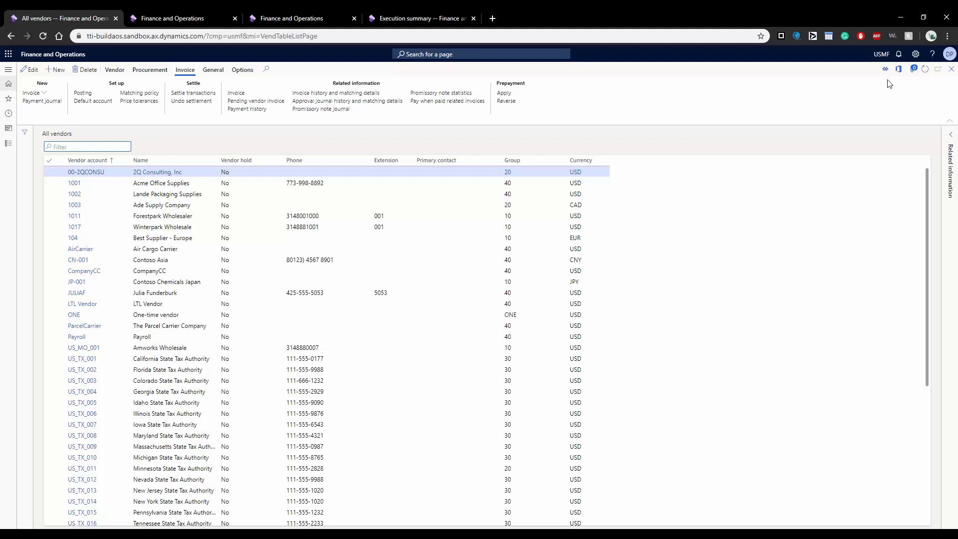
click(898, 69)
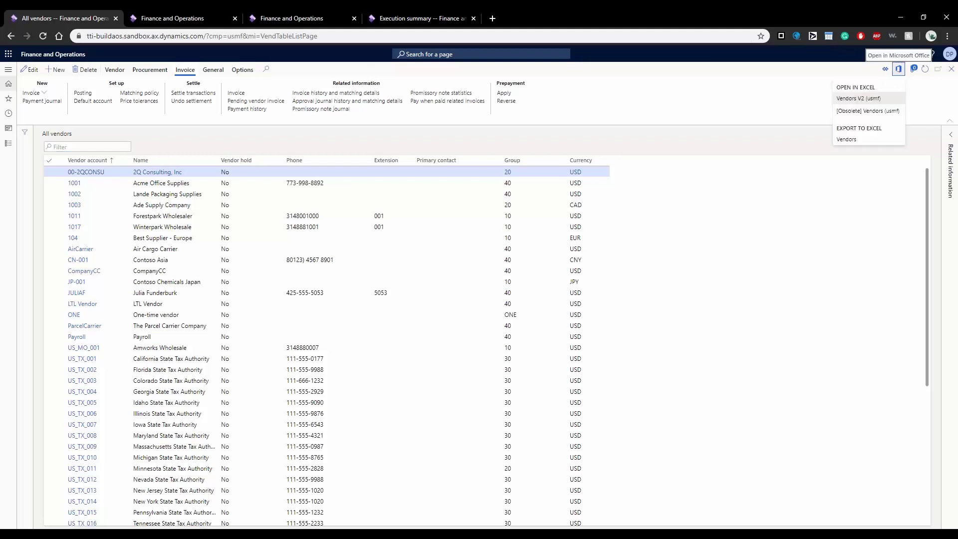
click(857, 99)
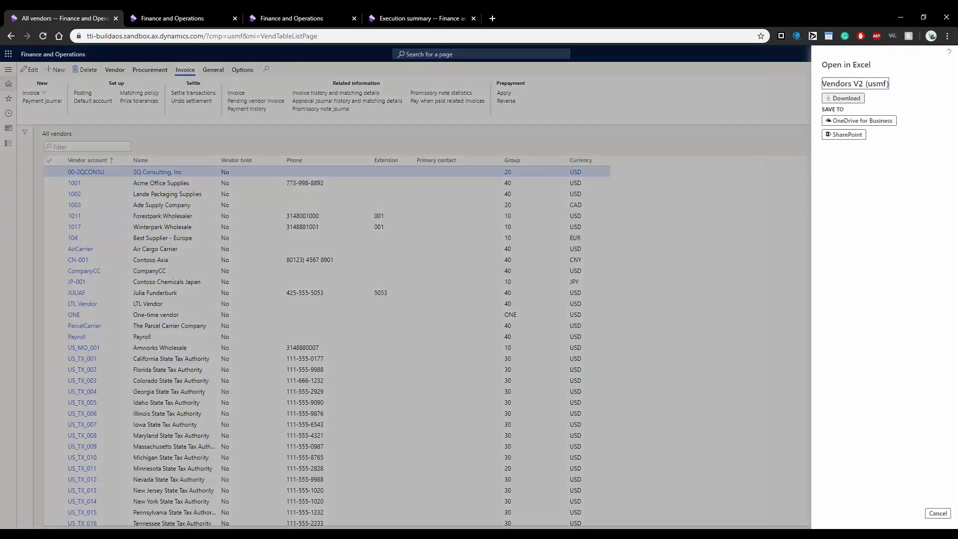
click(844, 100)
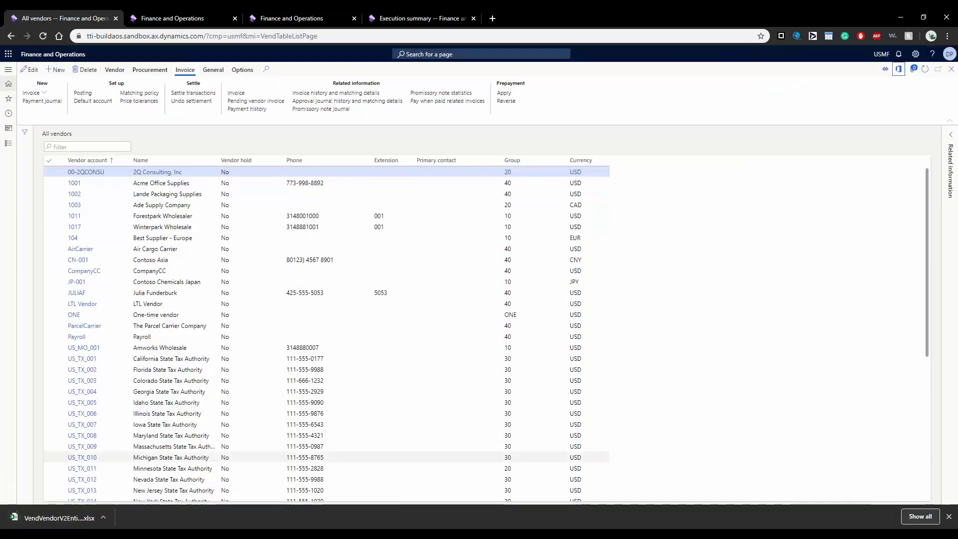
click(56, 520)
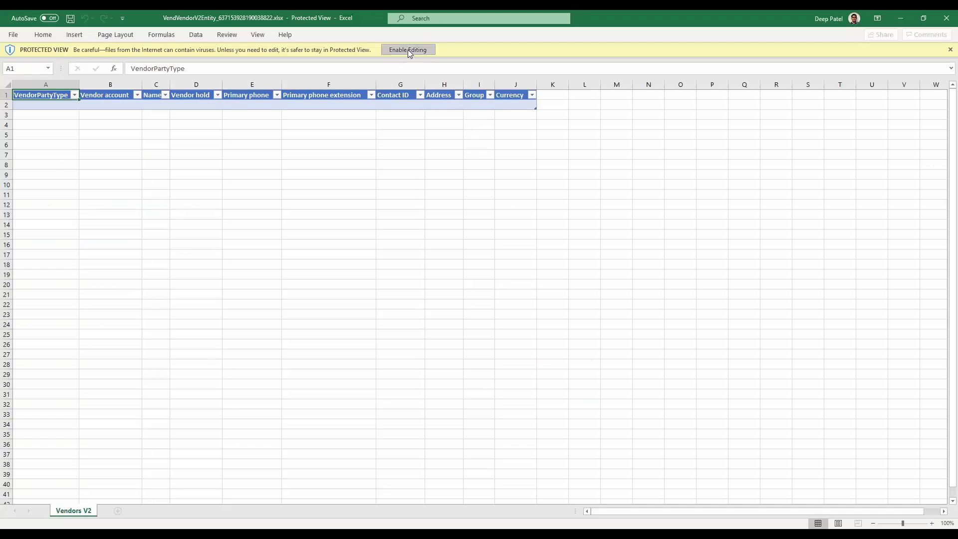
Step: Enable editing on the Vendors V2 workbook and browse the loaded vendor rows
click(408, 49)
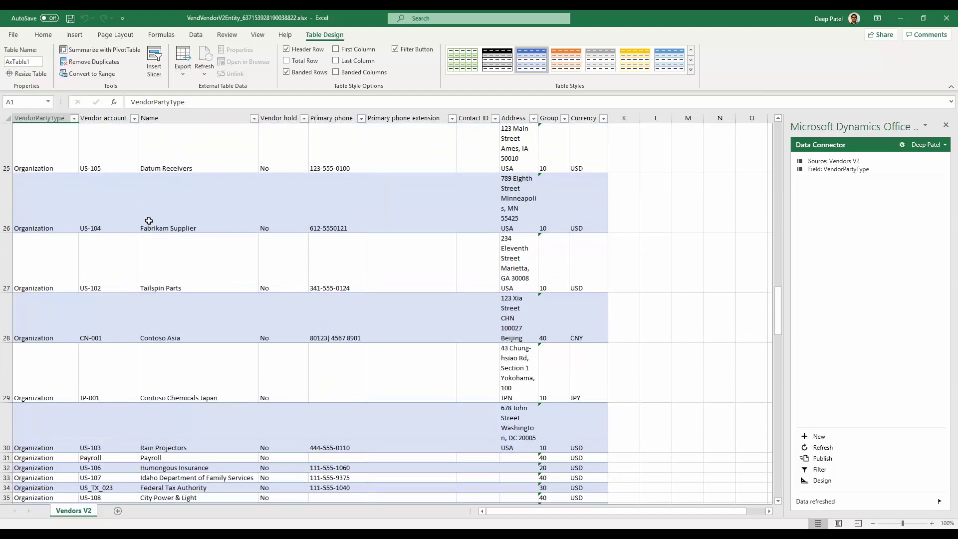
scroll(188, 243, down, 13)
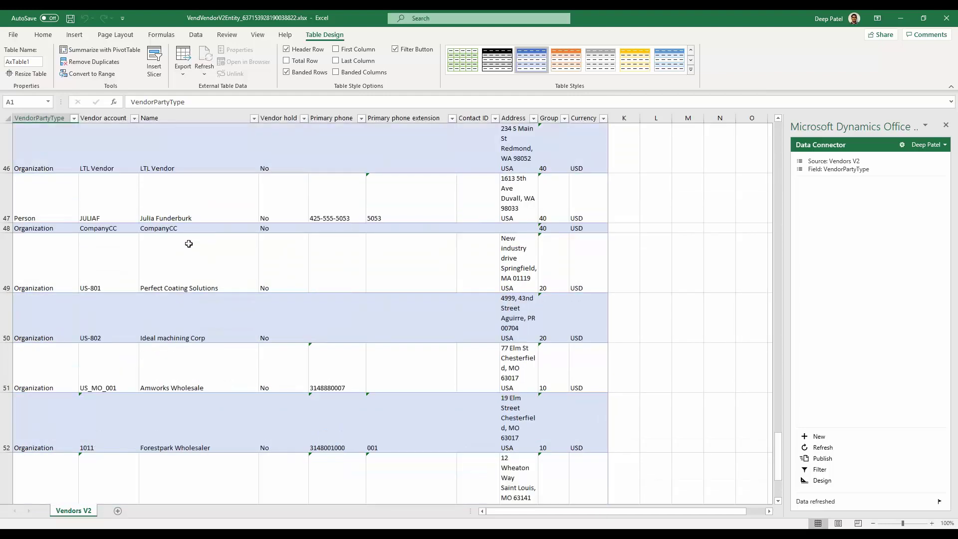
scroll(194, 237, up, 13)
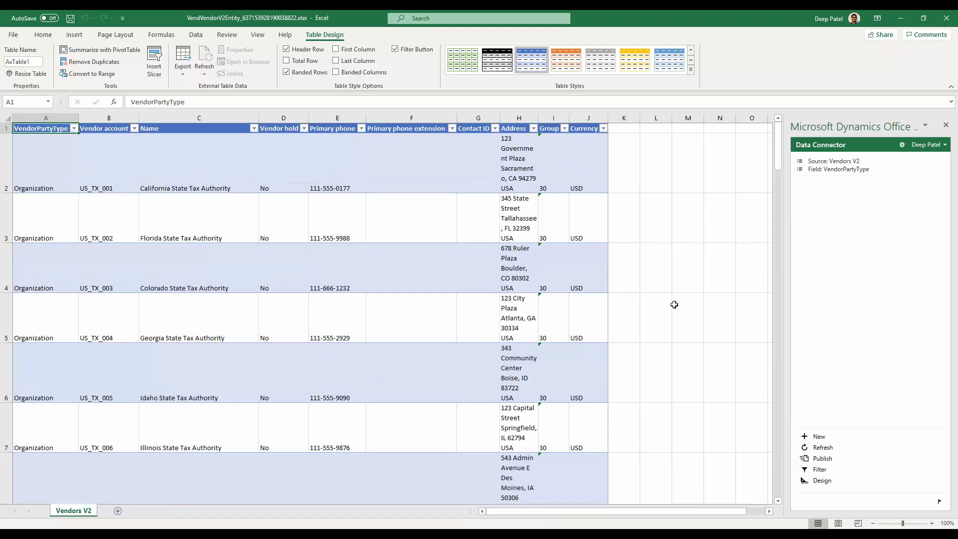
scroll(561, 323, up, 9)
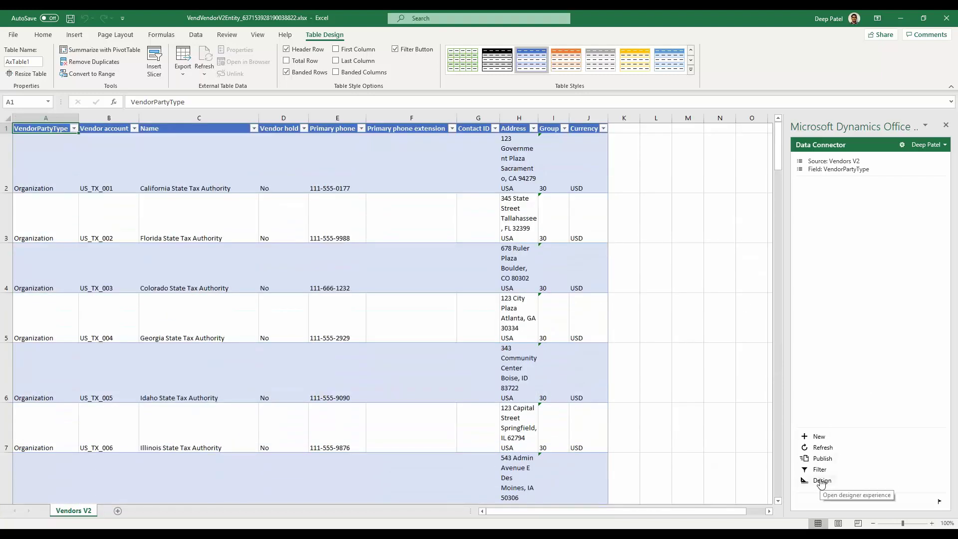
click(821, 480)
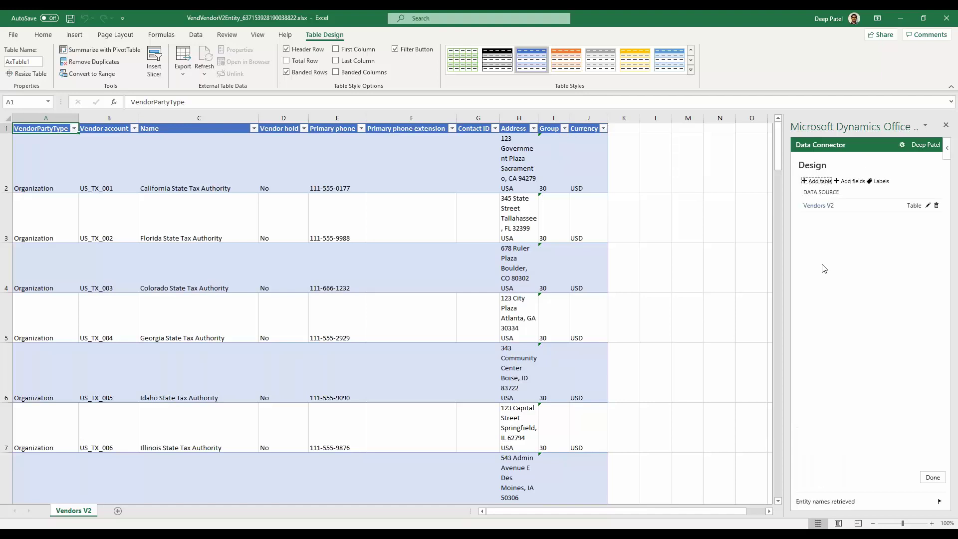
click(823, 211)
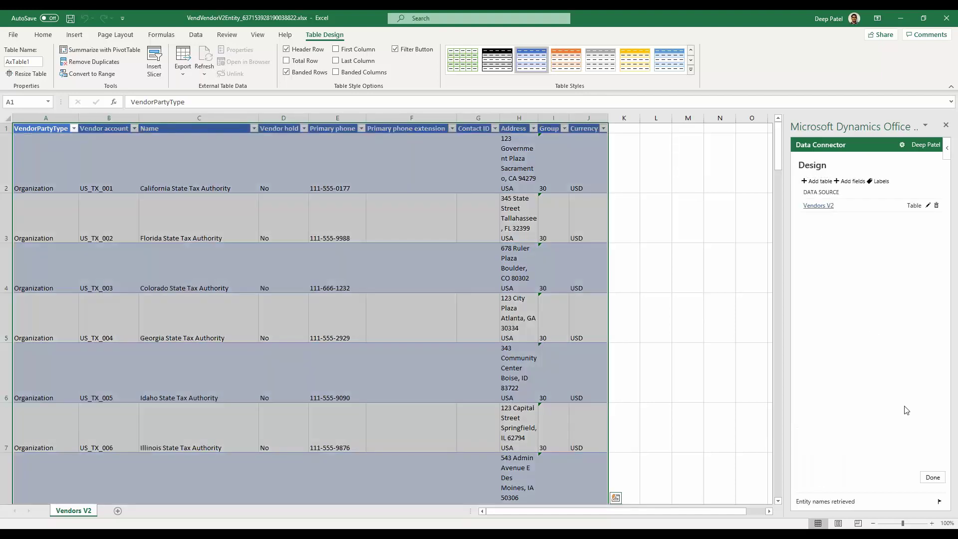
click(850, 180)
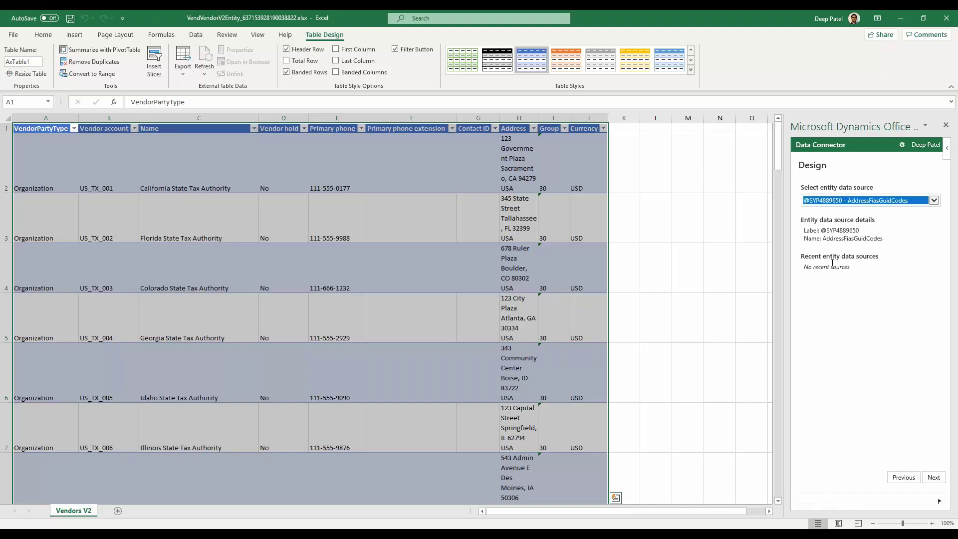
click(933, 200)
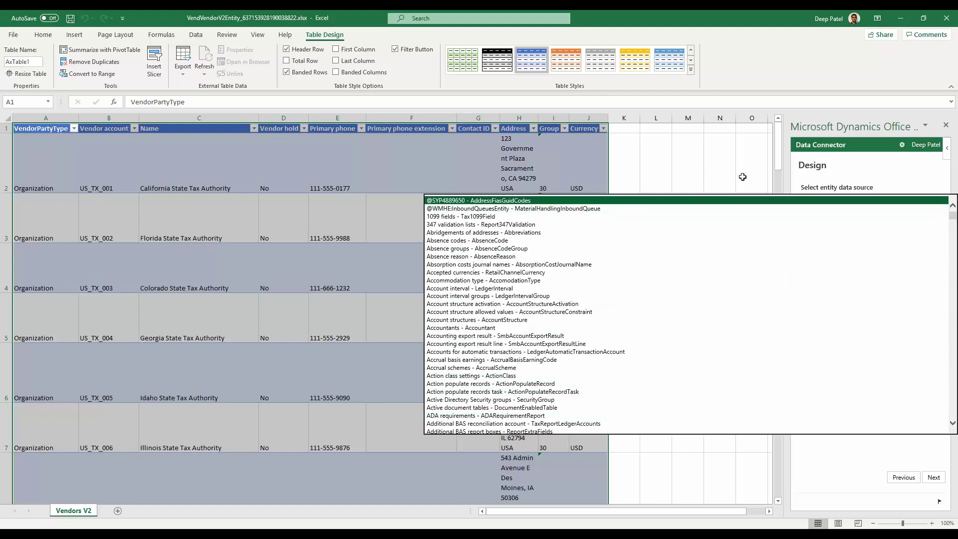
click(768, 172)
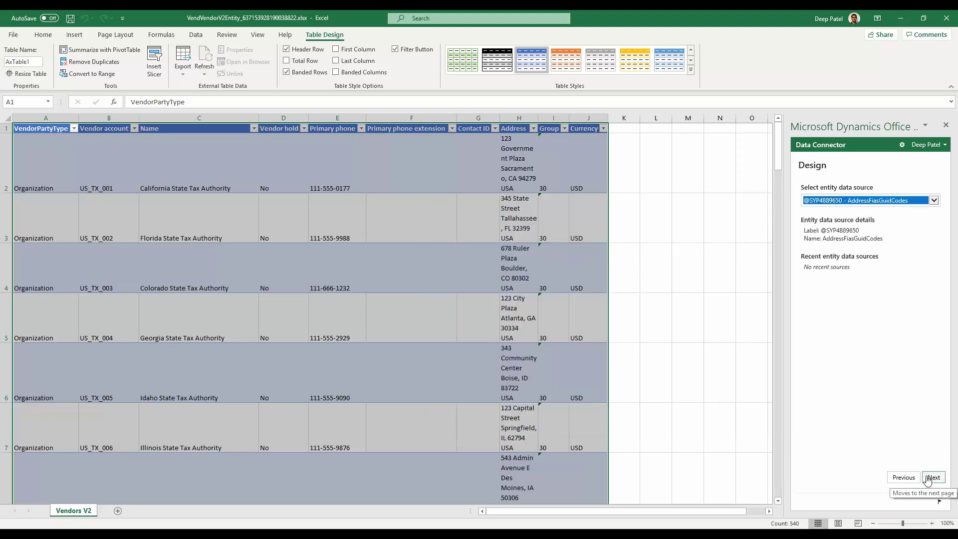
click(938, 482)
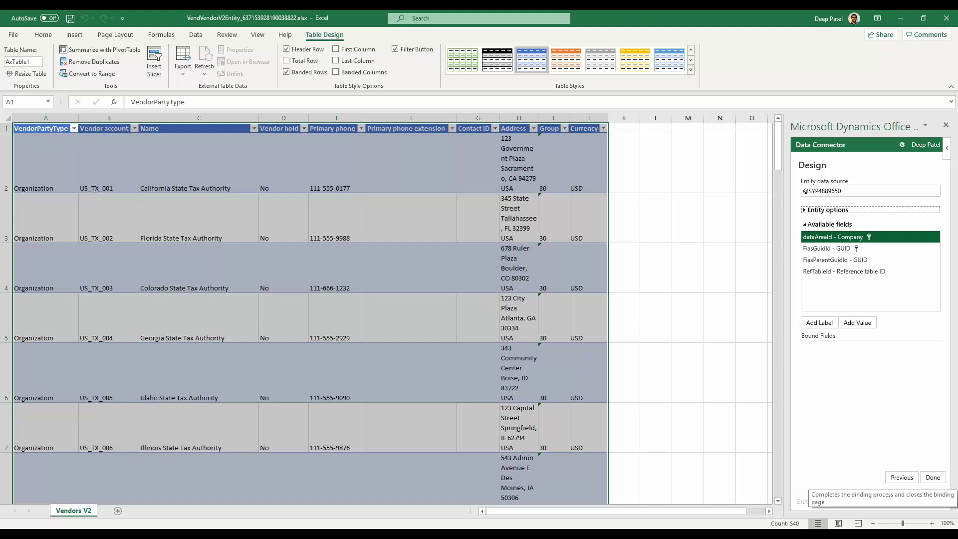
click(635, 145)
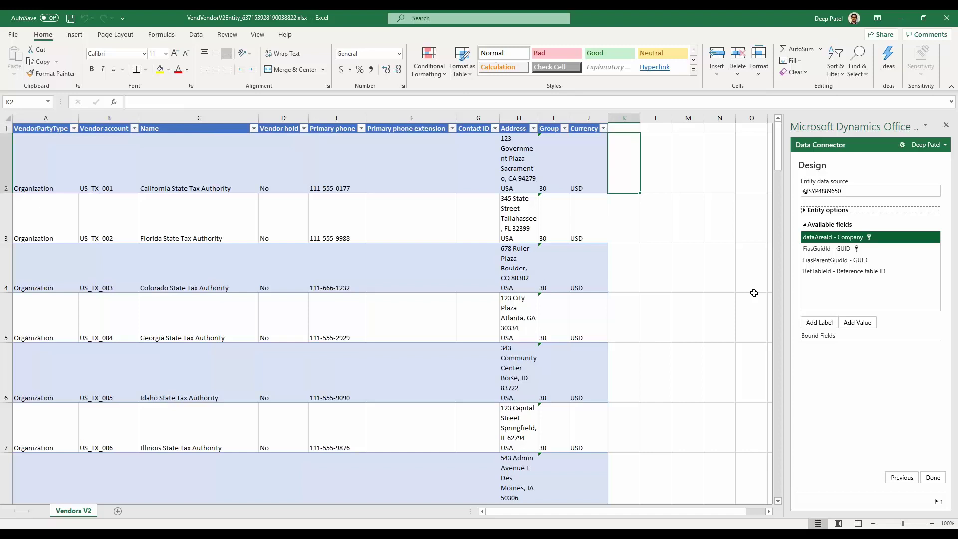
click(927, 478)
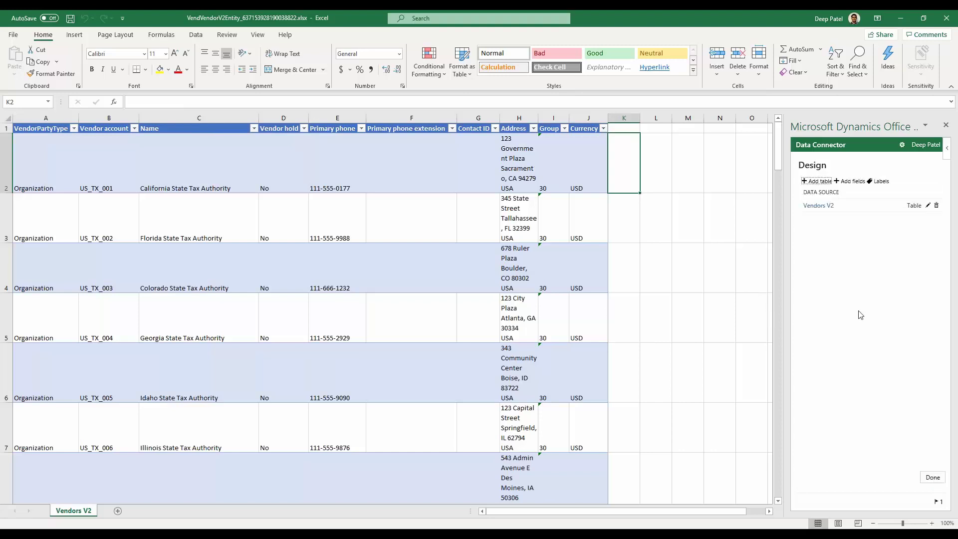
click(932, 478)
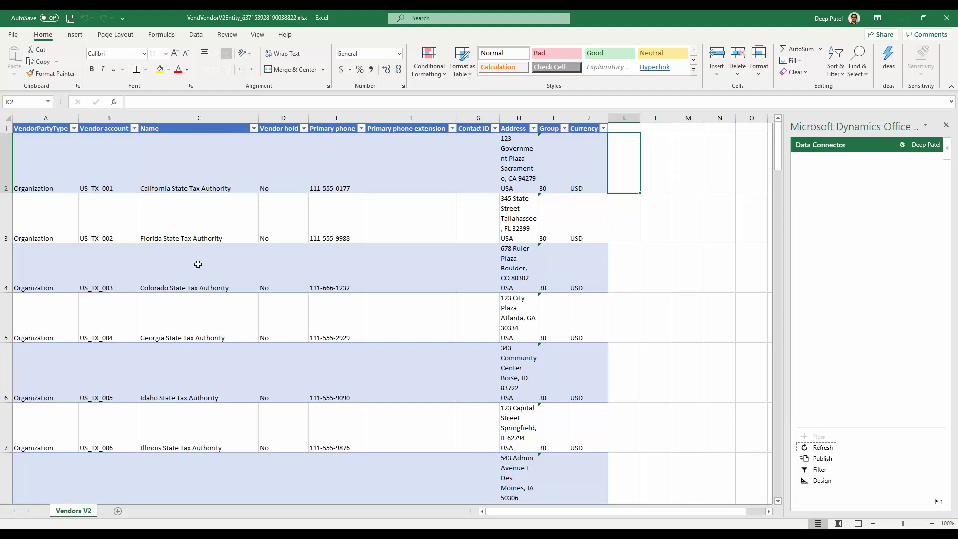
Step: Insert an extra 0 into cells B2–B4 so the codes read US_TX_0001, US_TX_0002, US_TX_0003
scroll(223, 366, down, 8)
scroll(223, 366, up, 8)
scroll(143, 297, down, 6)
scroll(143, 298, up, 6)
click(115, 170)
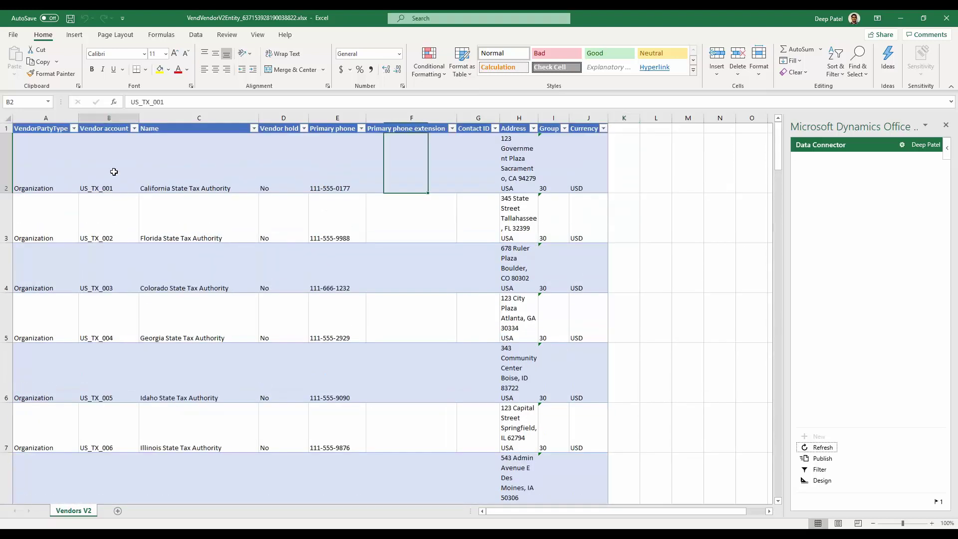
click(156, 102)
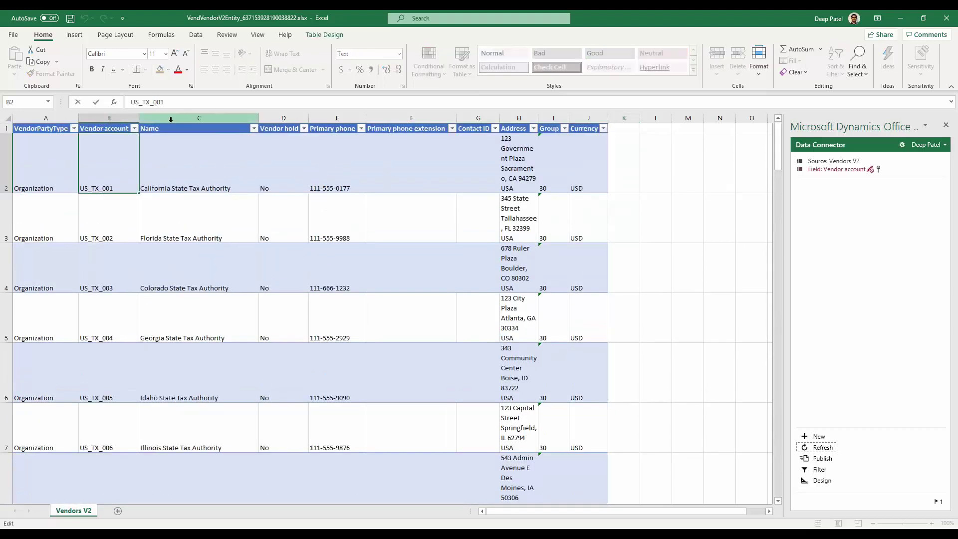
text(0)
click(119, 237)
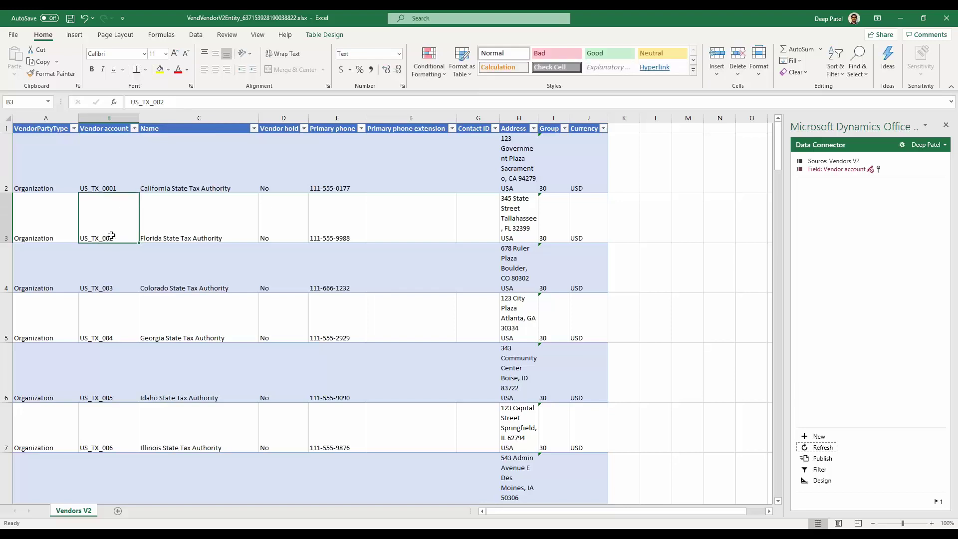
click(156, 102)
text(0)
key(Return)
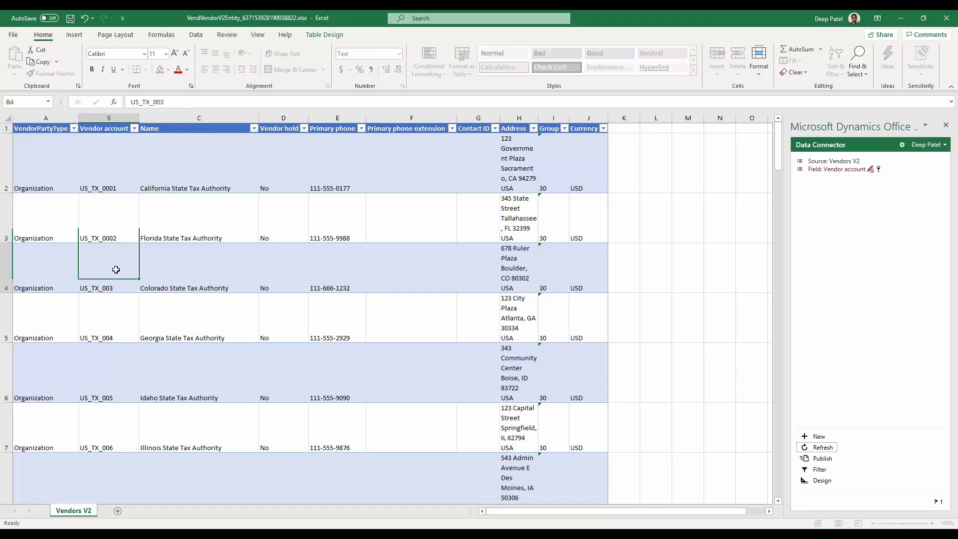
click(156, 101)
text(0)
scroll(672, 374, down, 20)
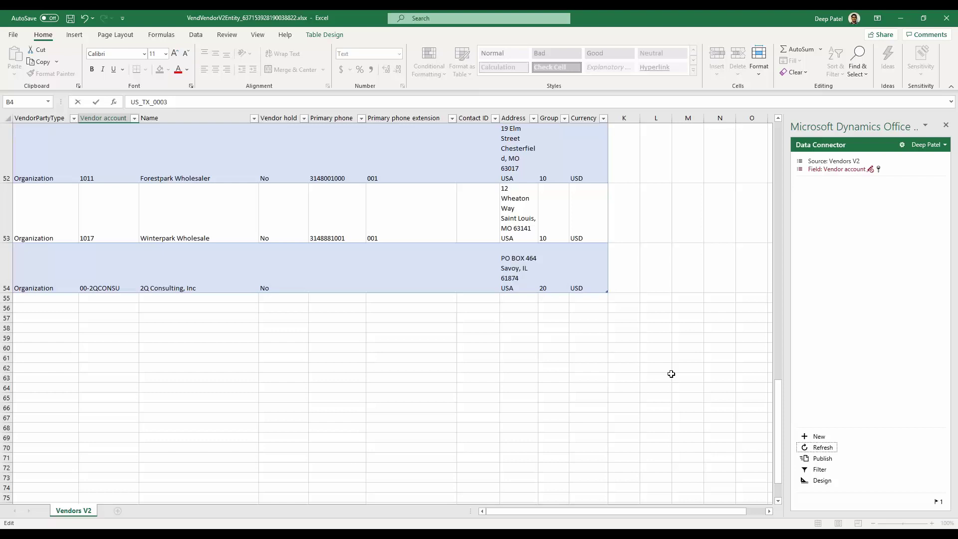
scroll(525, 340, up, 15)
scroll(304, 355, down, 15)
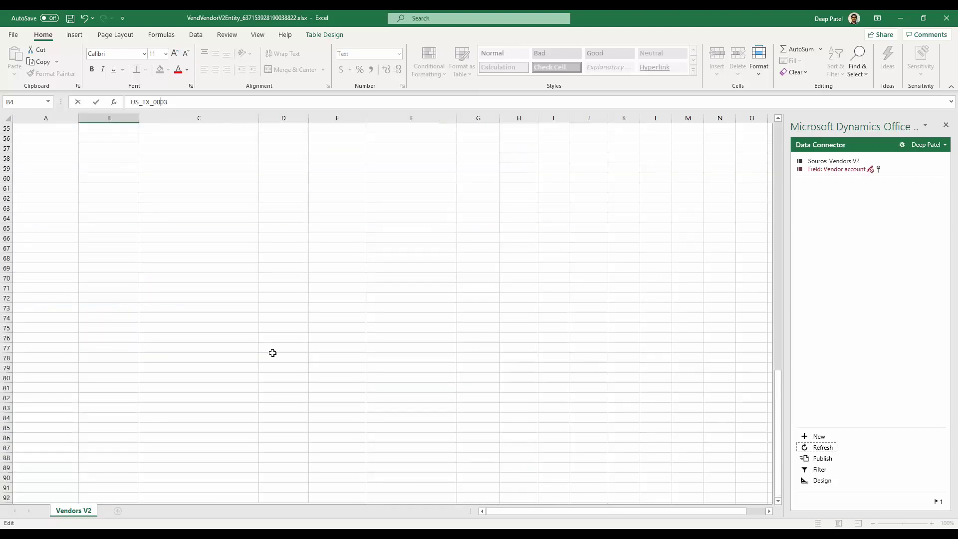
scroll(272, 354, up, 14)
scroll(780, 453, down, 1)
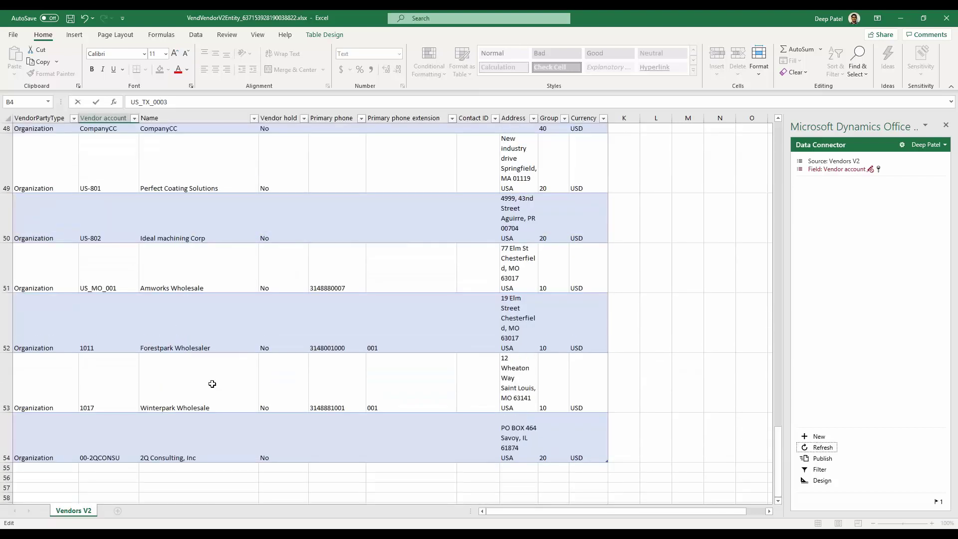
Step: Commit US_TX_0003 and copy the Organization party type down into new row 55
click(34, 467)
click(63, 442)
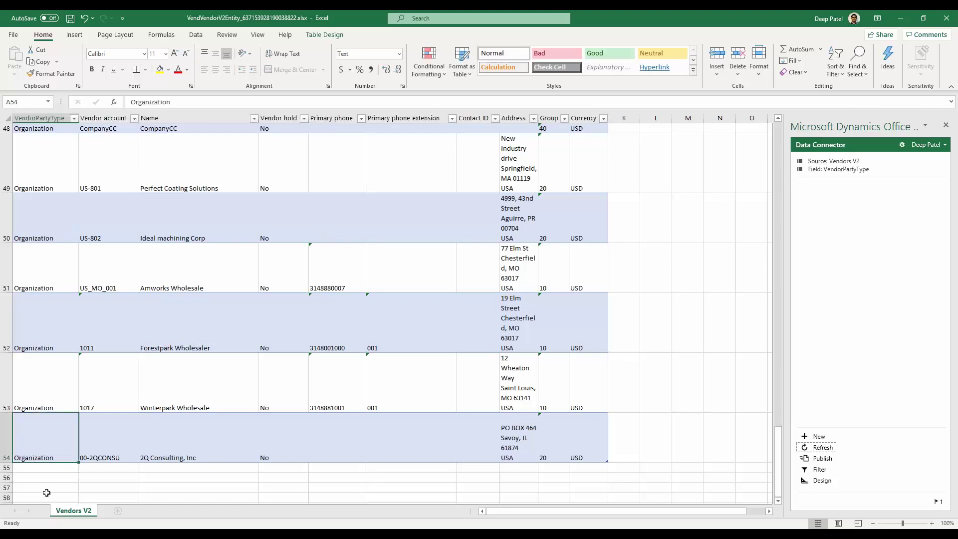
drag(79, 462, 78, 469)
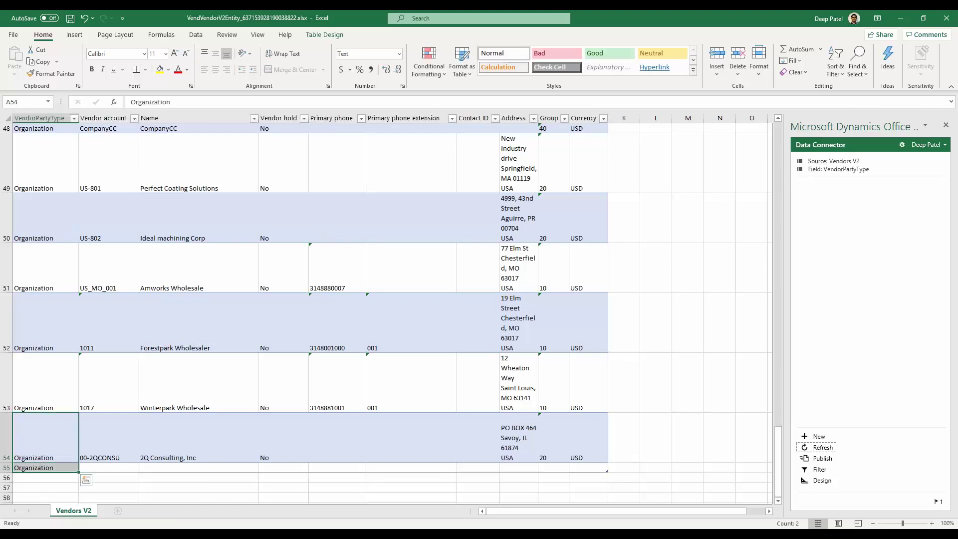
Step: Enter vendor account US-9001, name Forest Sales Inc and vendor hold No in row 55
click(114, 467)
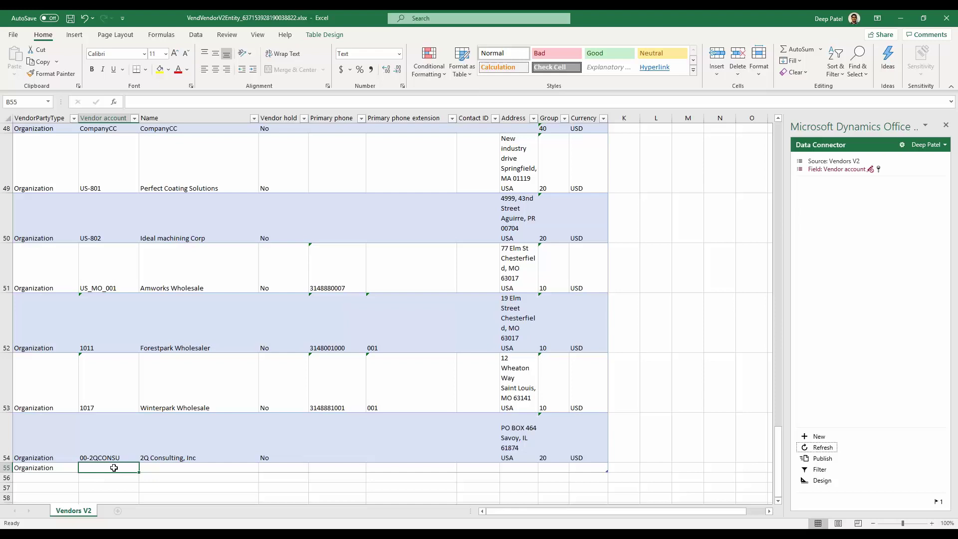
text(US)
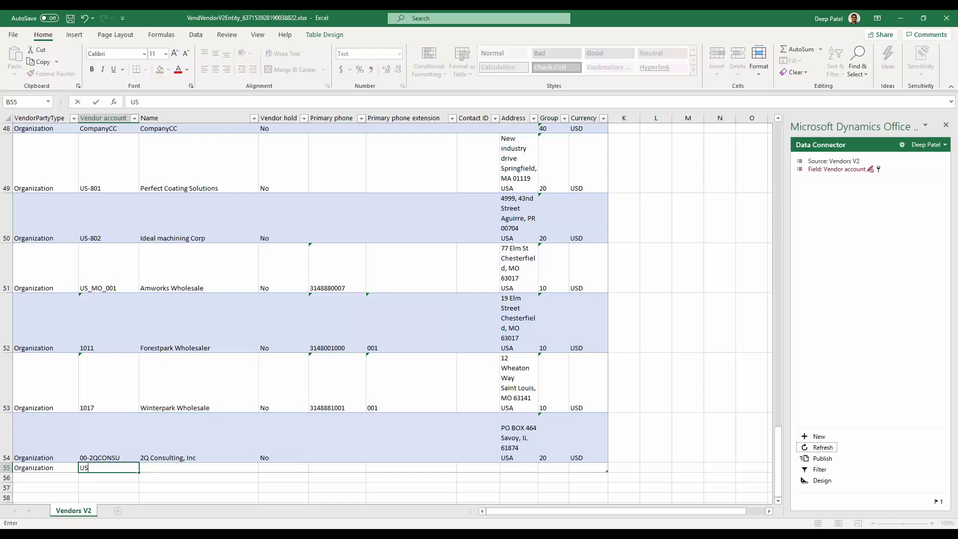
text(-9001)
key(Tab)
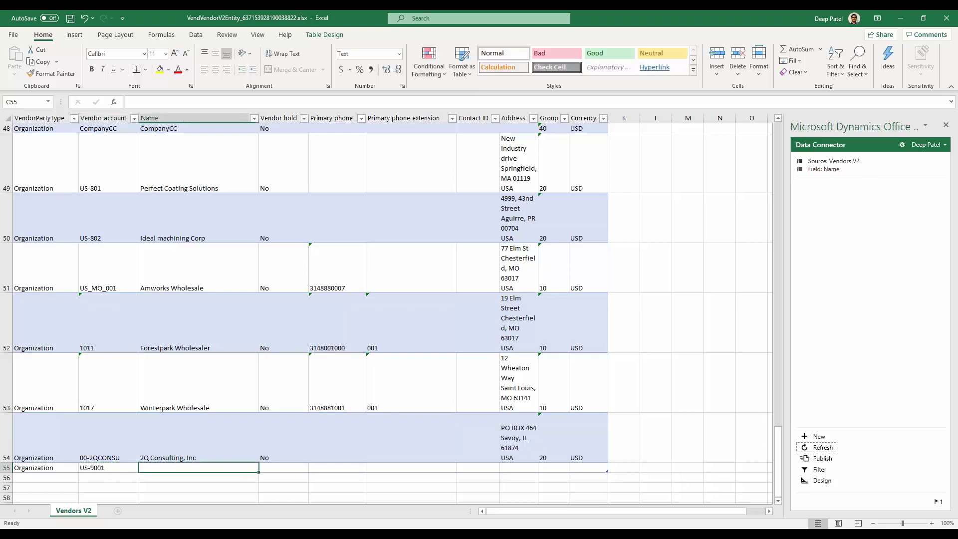
text(For)
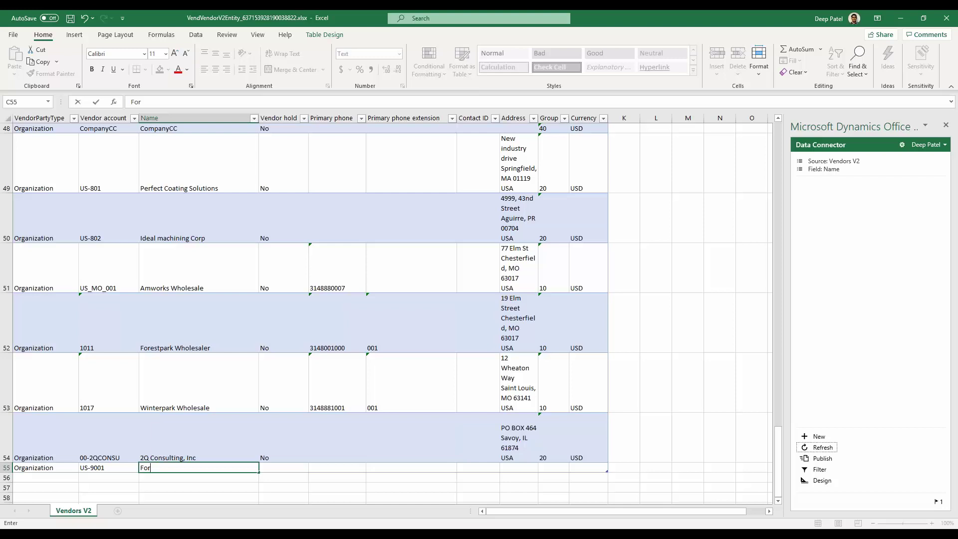
text(sest Sales Inc)
key(Tab)
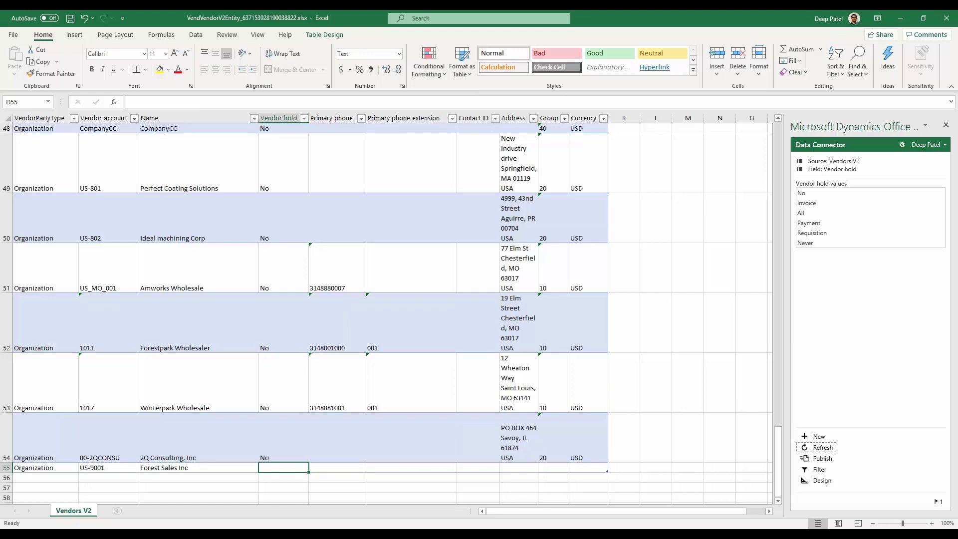
text(NO)
key(Tab)
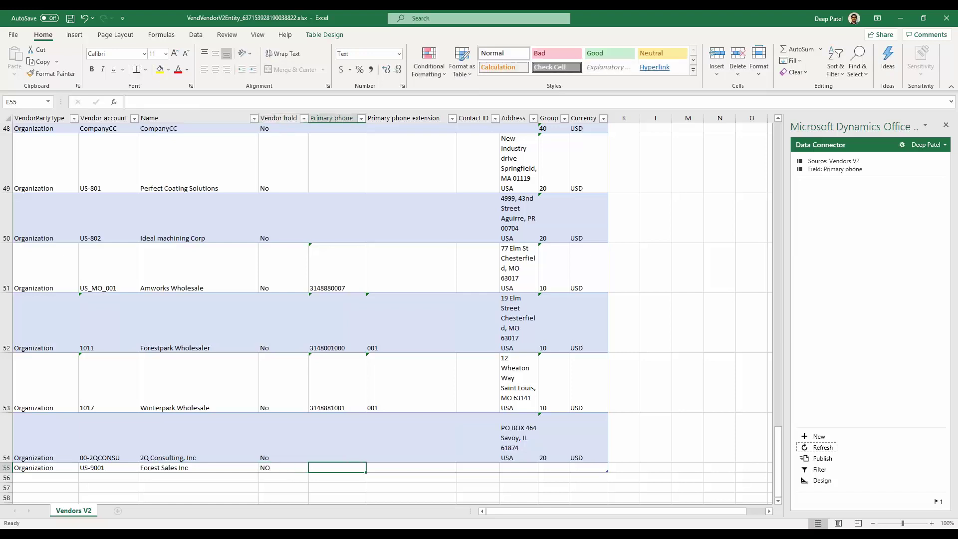
key(shift+Tab)
text(No)
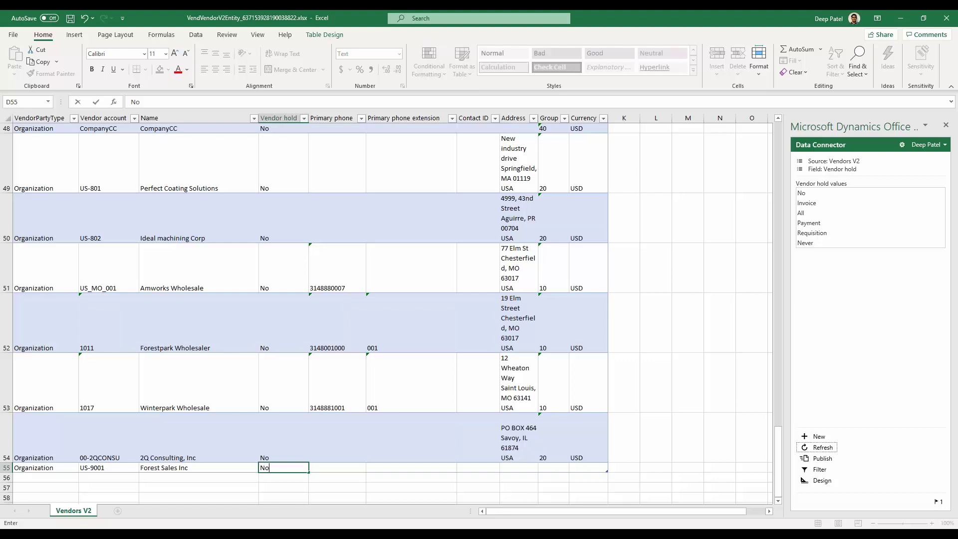
key(Tab)
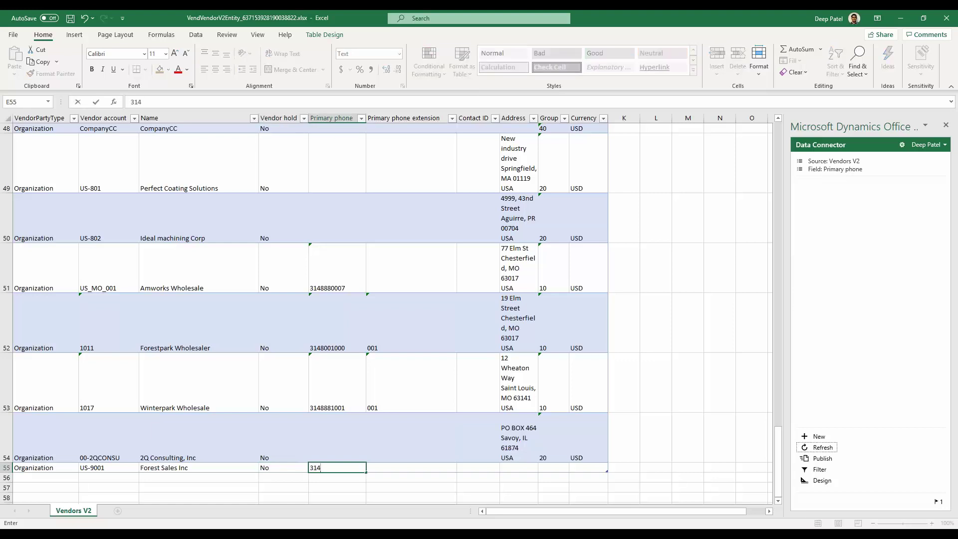
Step: Fill in the primary phone number, a Chesterfield, MO street address, group 10 and currency USD
click(411, 467)
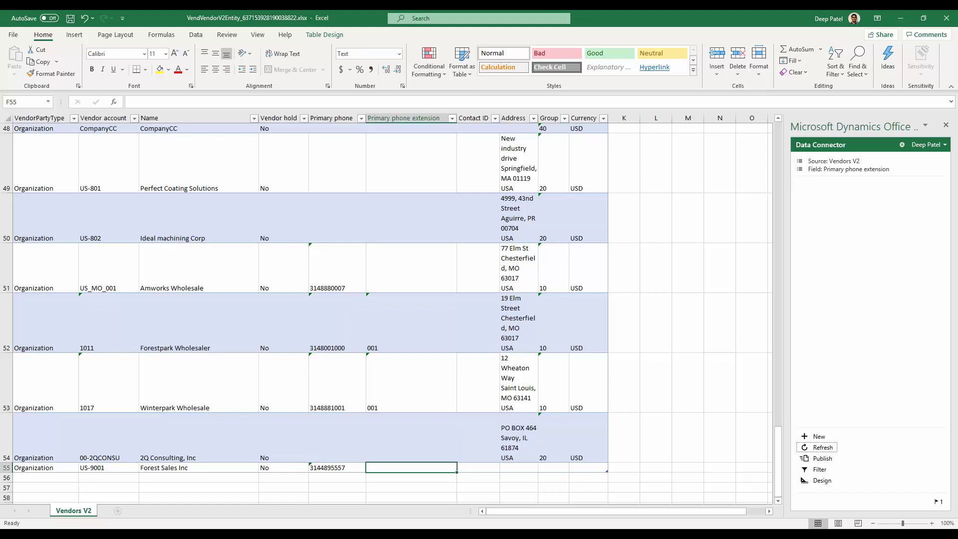
key(Tab)
key(Tab)
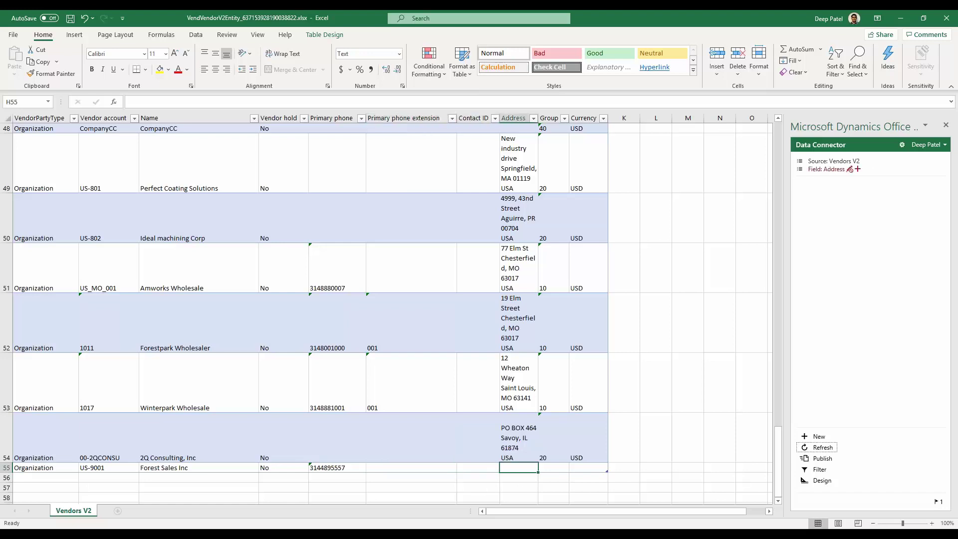
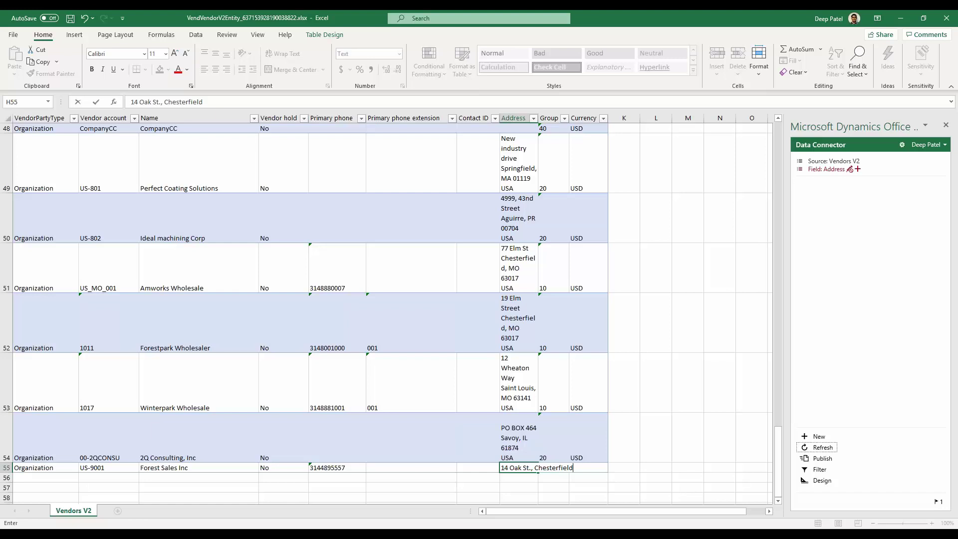
key(Tab)
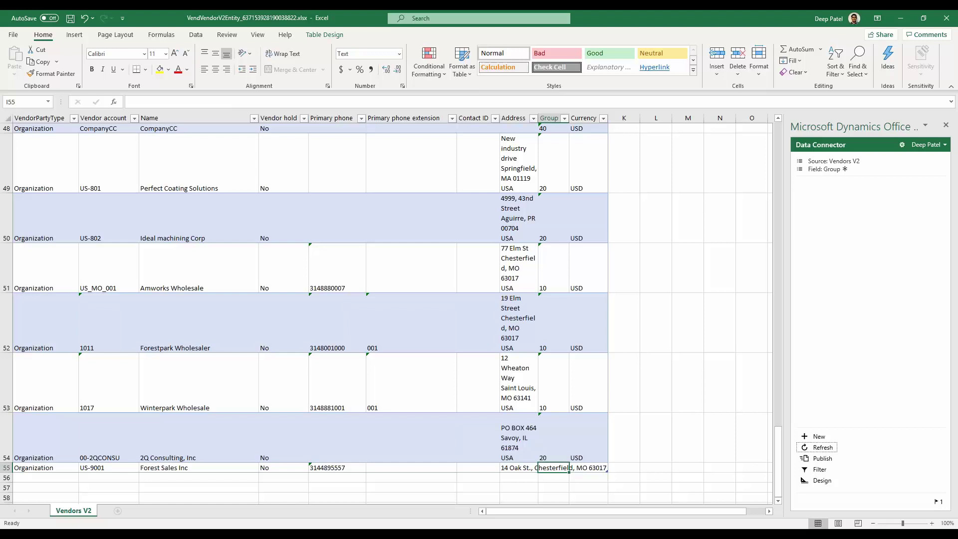
text(10)
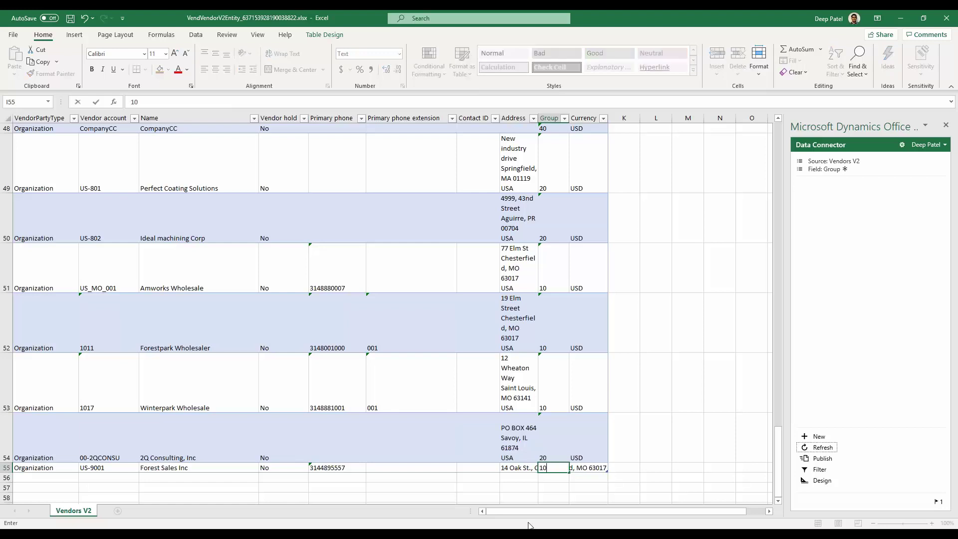
key(Tab)
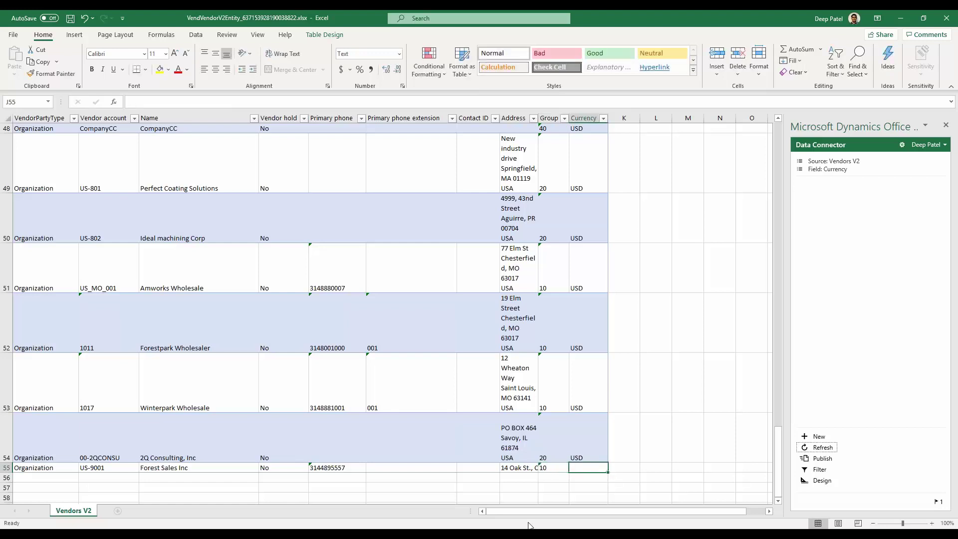
text(USD)
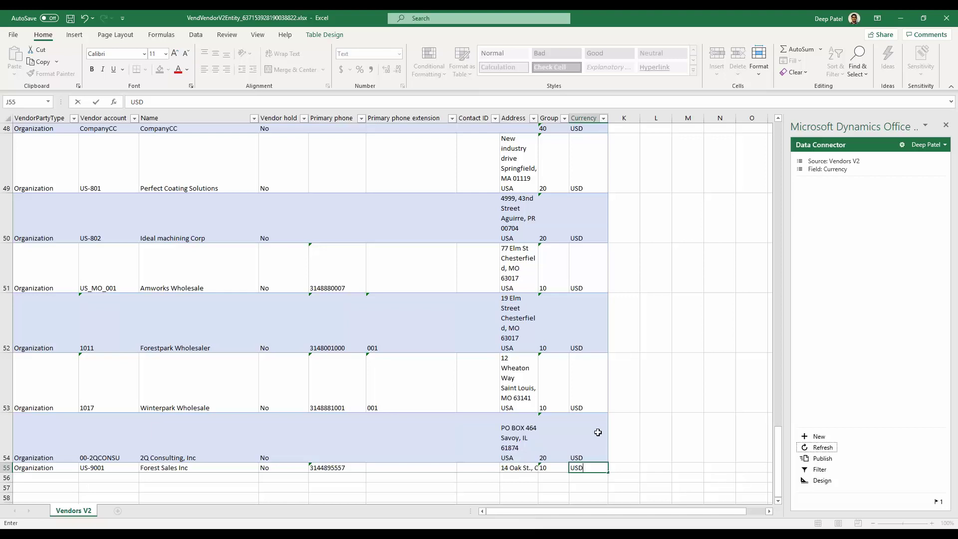
click(598, 432)
click(649, 441)
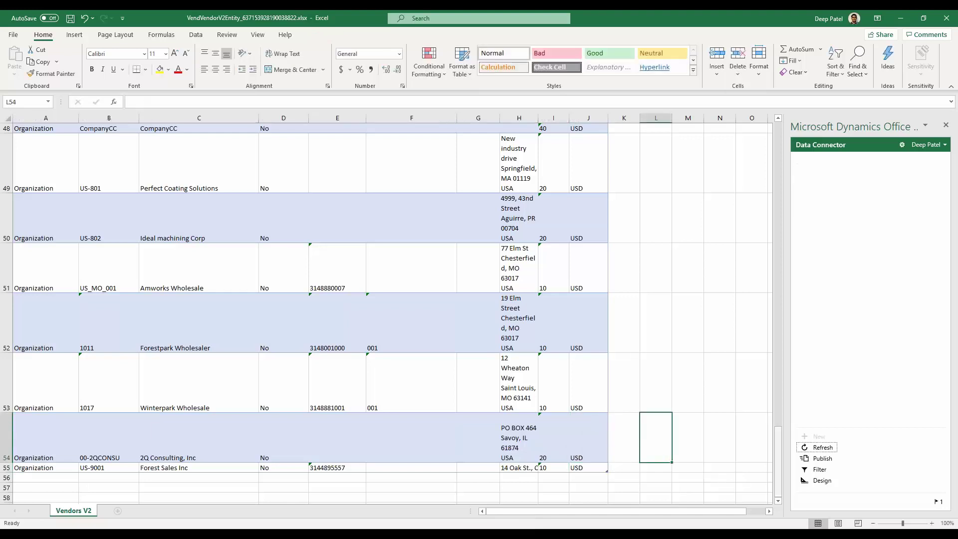
Step: Reload the vendor data from Dynamics, discarding workbook changes, and start a new Organization row
click(823, 448)
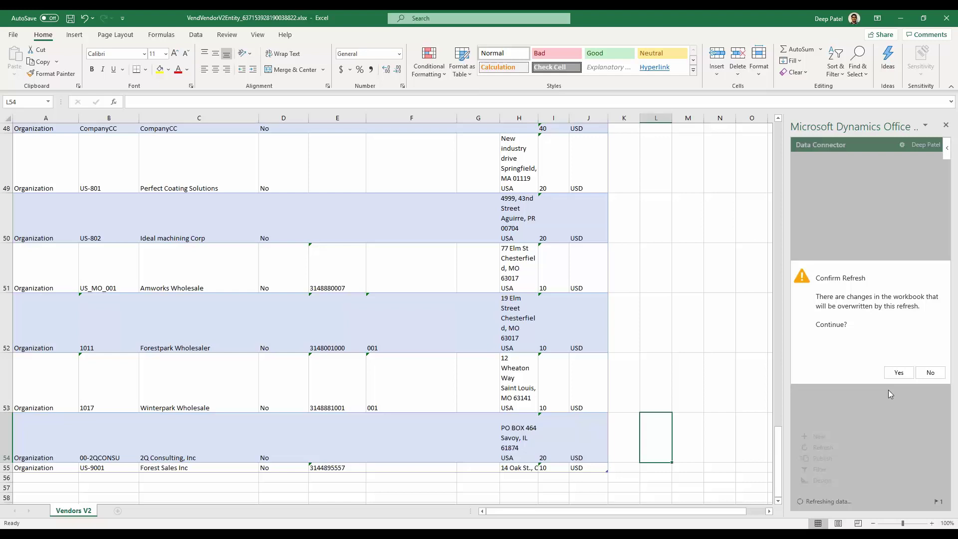
click(898, 372)
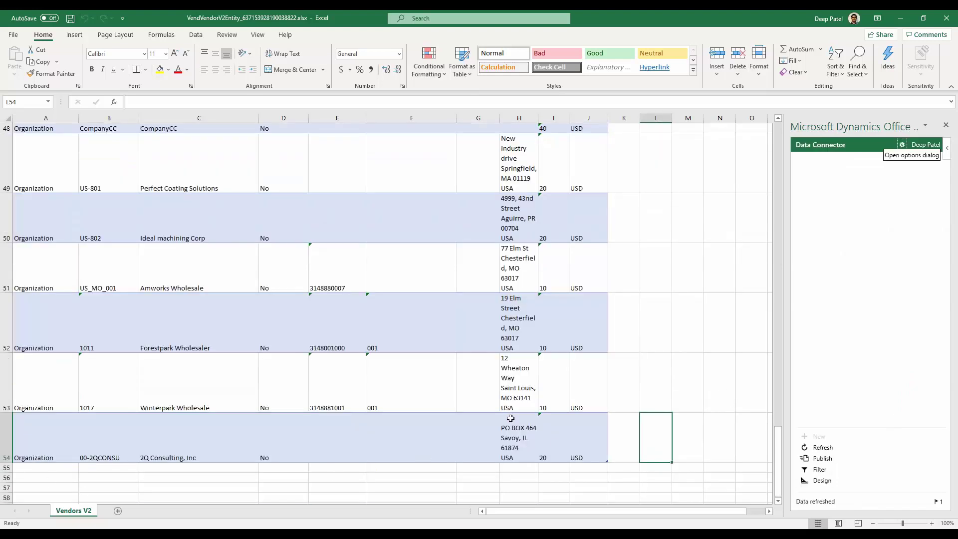
click(51, 469)
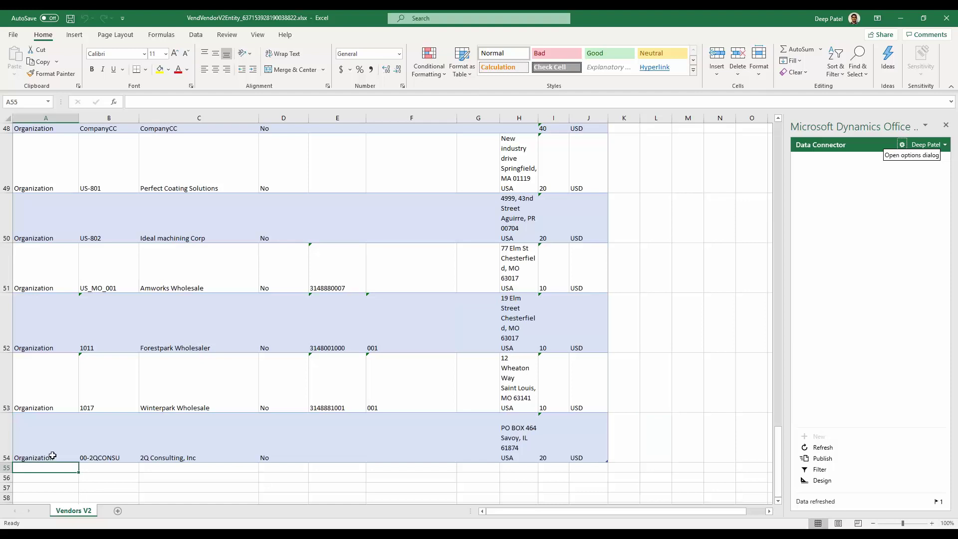
text(Organization)
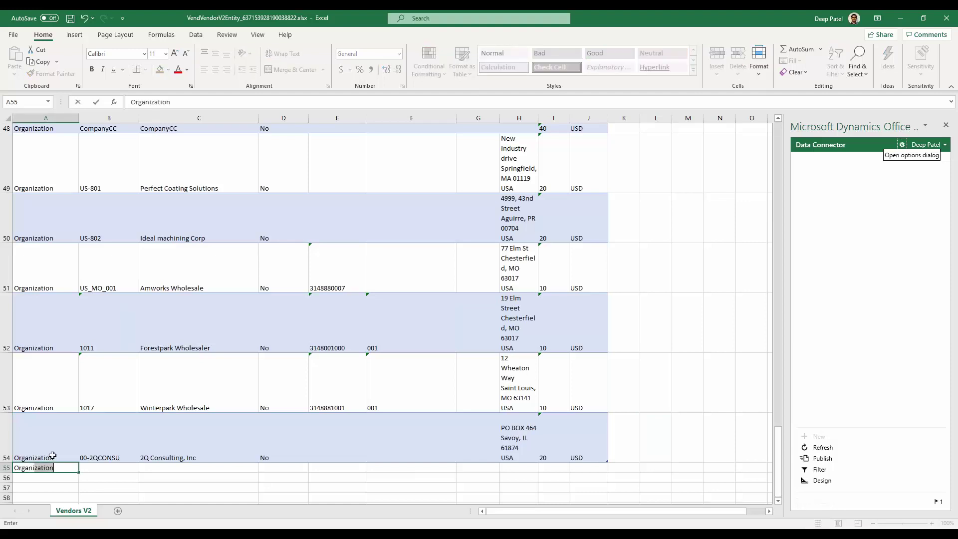
key(Tab)
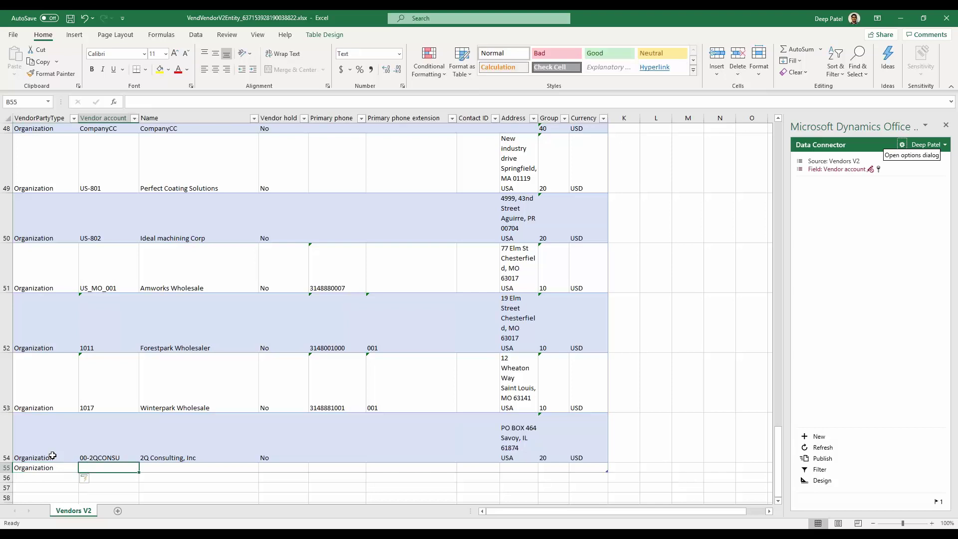
Step: Enter account US-9001, name Forest Sales, vendor hold No and the primary phone number
text(US-)
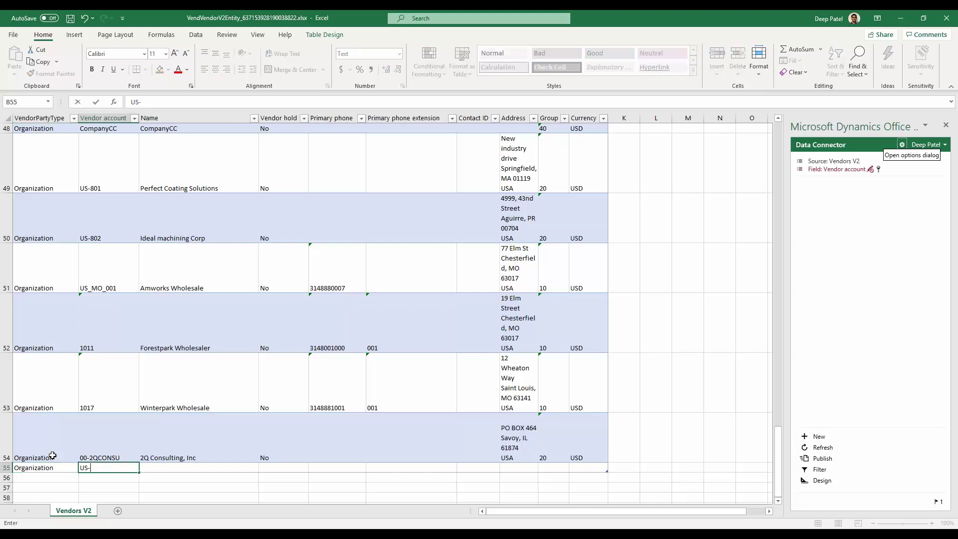
text(9001)
key(Tab)
text(Forest )
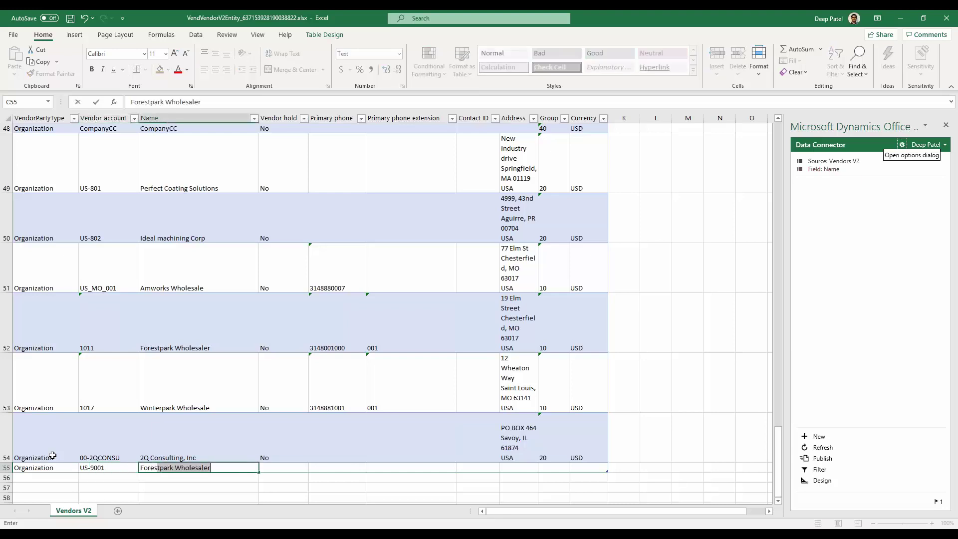
text(Sales Inc)
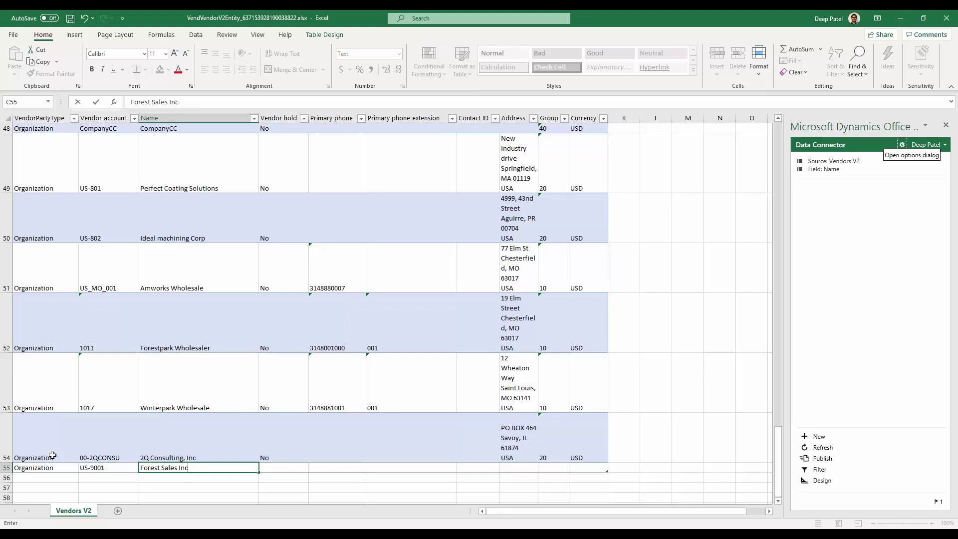
key(Tab)
text(NO)
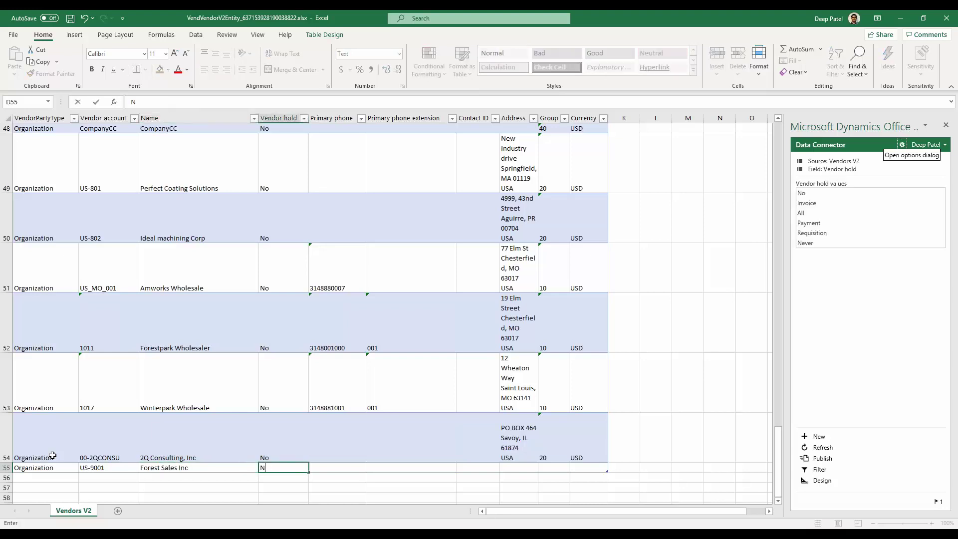
key(Tab)
text(31)
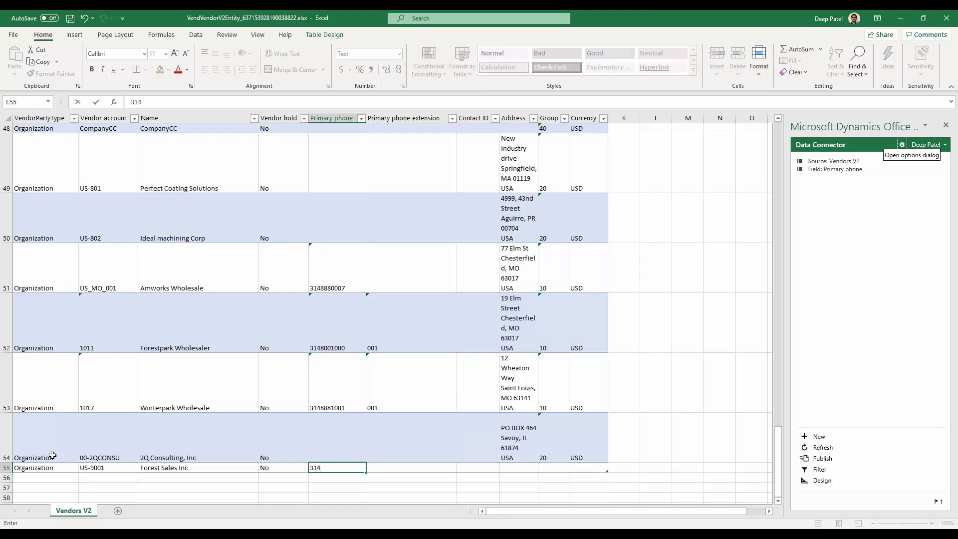
text(455544)
key(Tab)
key(Tab)
key(Tab)
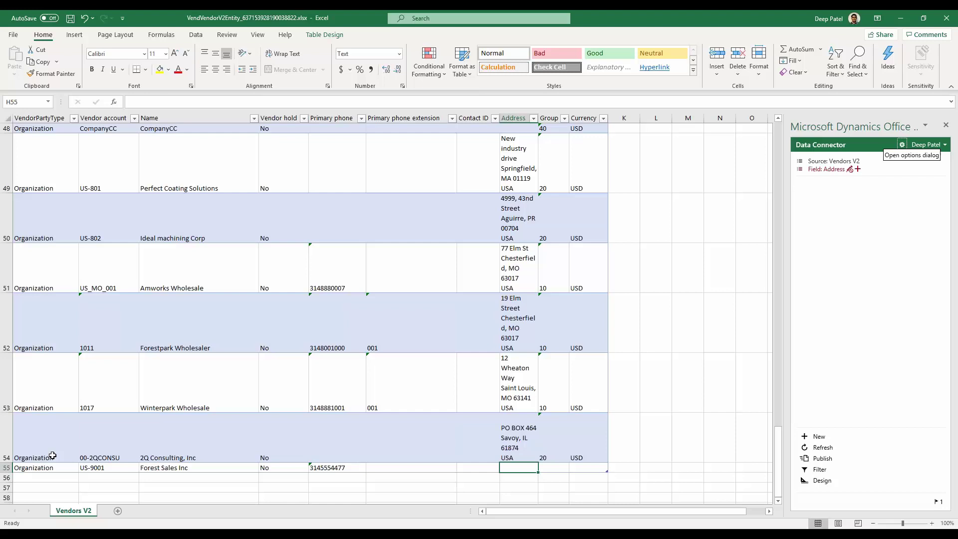
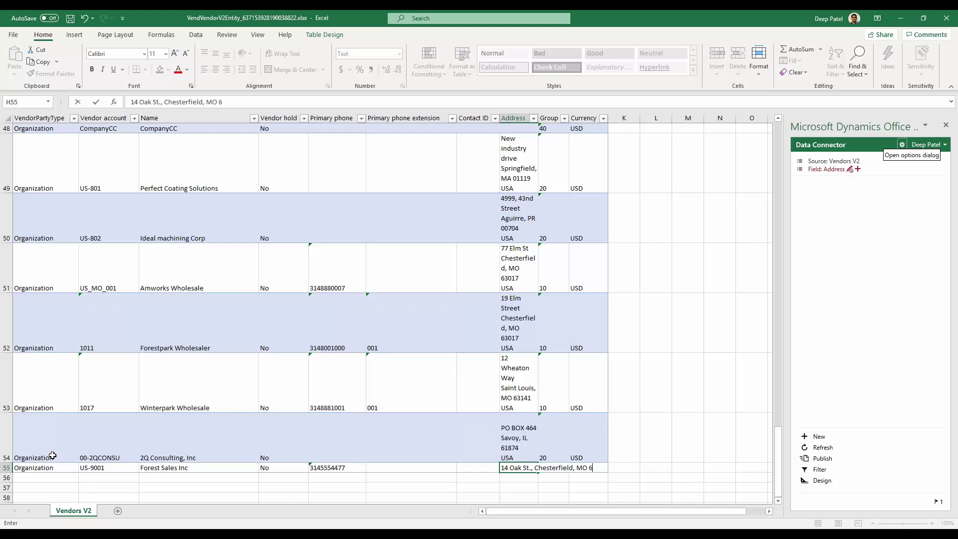
Step: Enter the Chesterfield, MO street address, group 10 and currency USD for the new vendor
key(Tab)
text(10)
key(Tab)
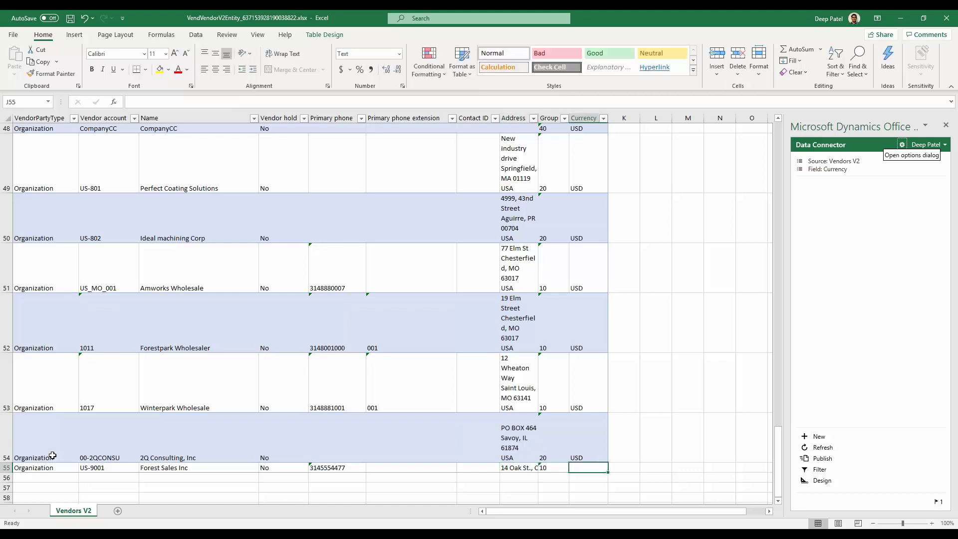
text(USD)
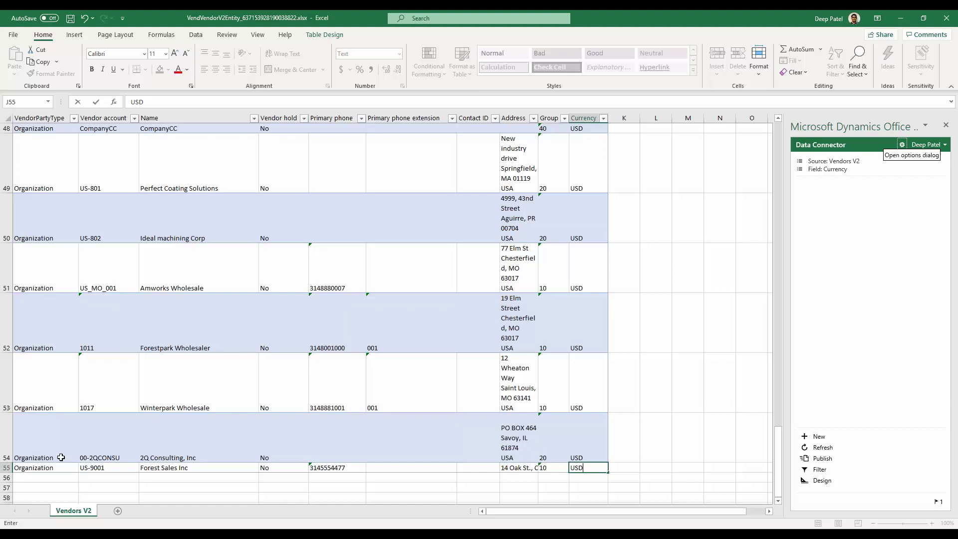
key(Tab)
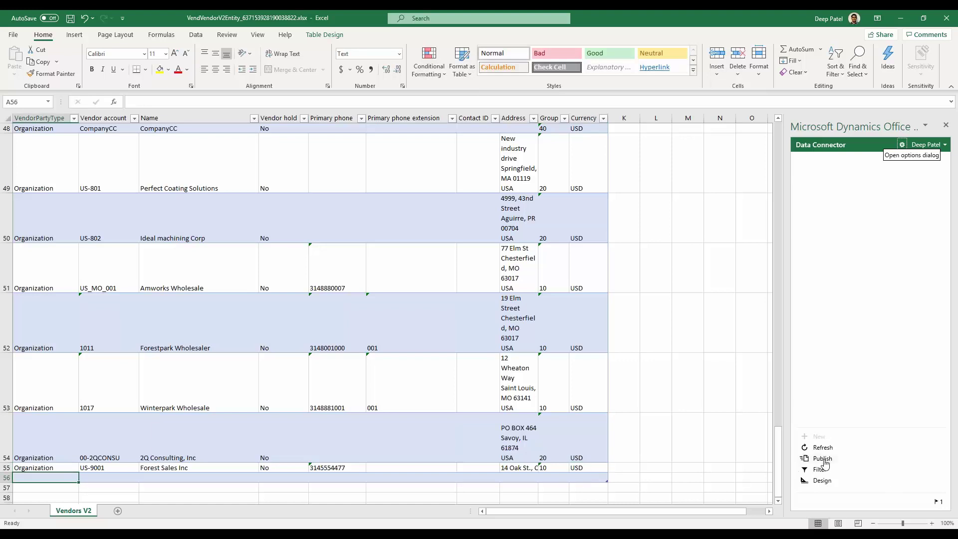
Step: Publish the vendor edits to Finance and Operations, then close the workbook without saving
click(822, 458)
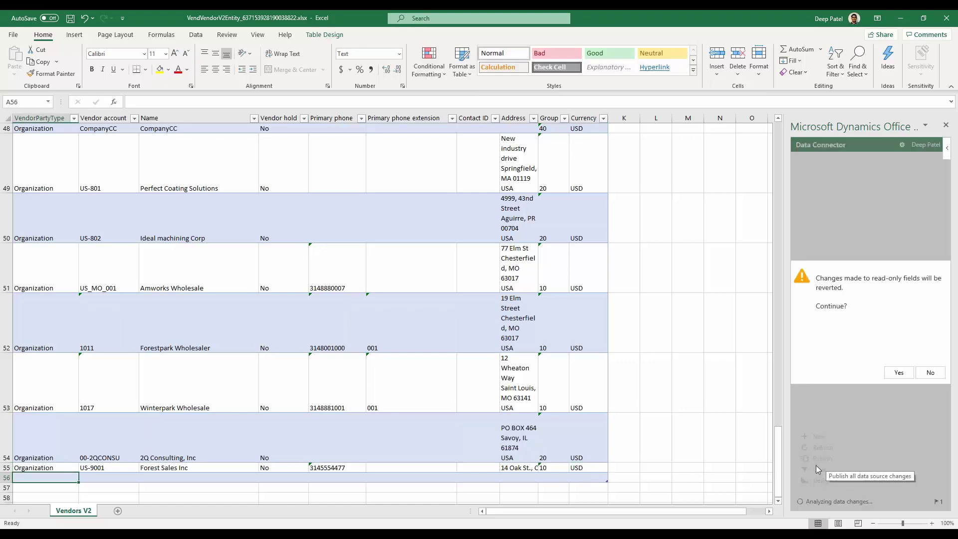
click(899, 372)
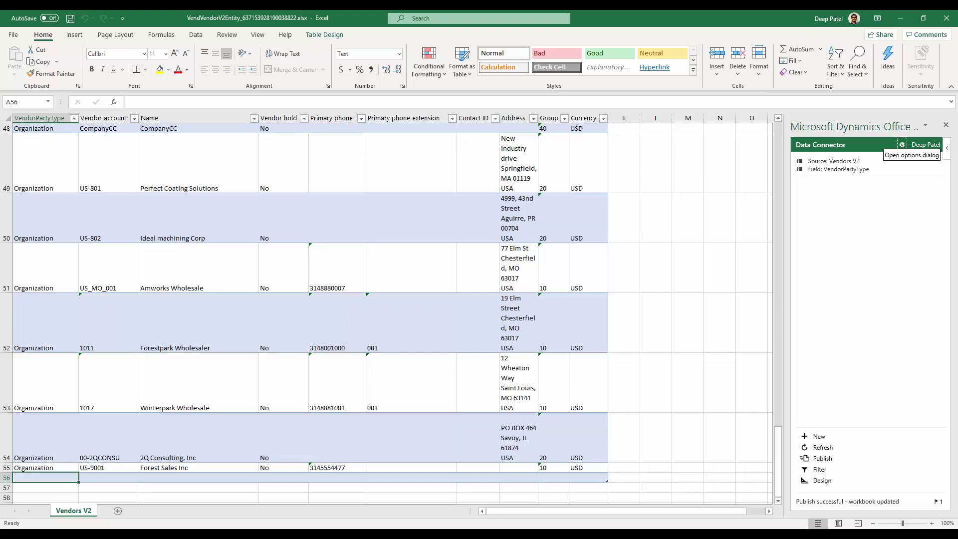
click(946, 19)
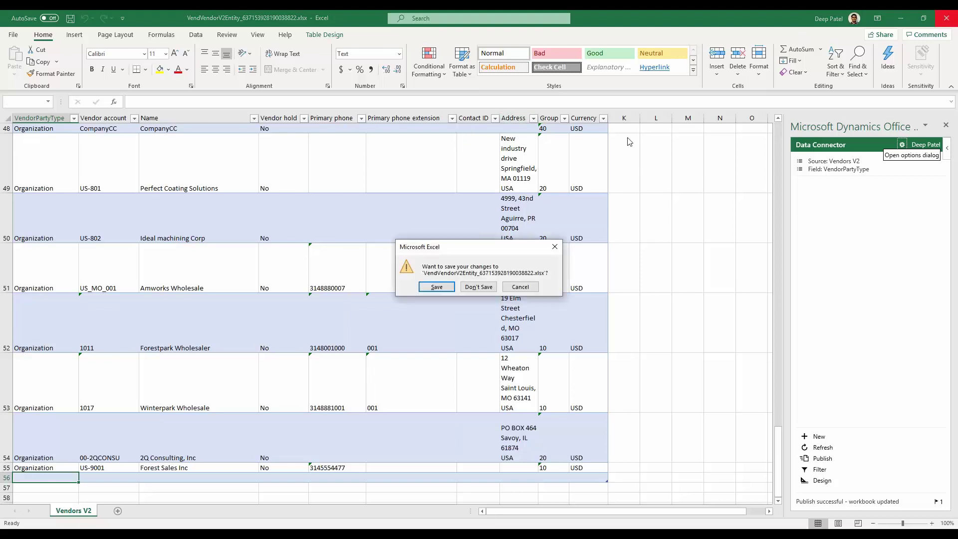
click(478, 287)
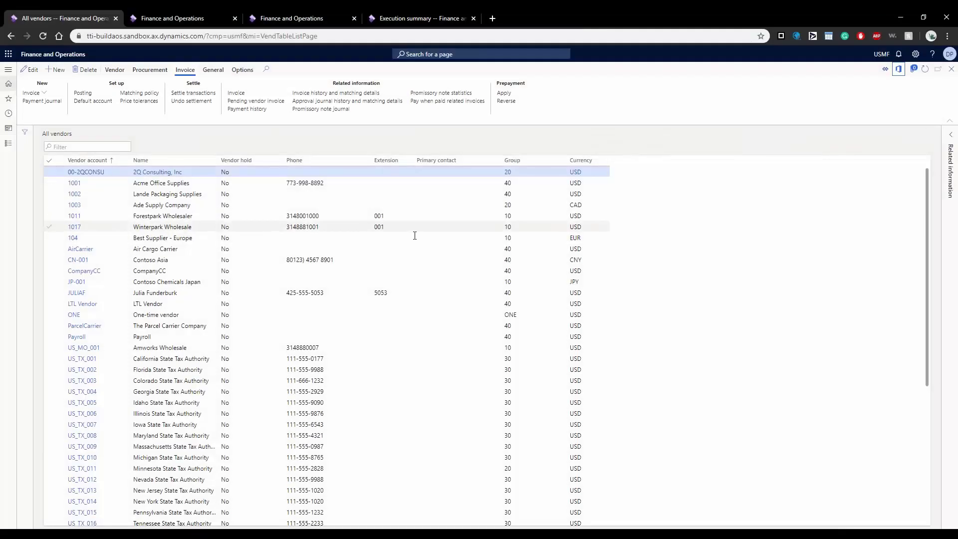
scroll(453, 234, down, 3)
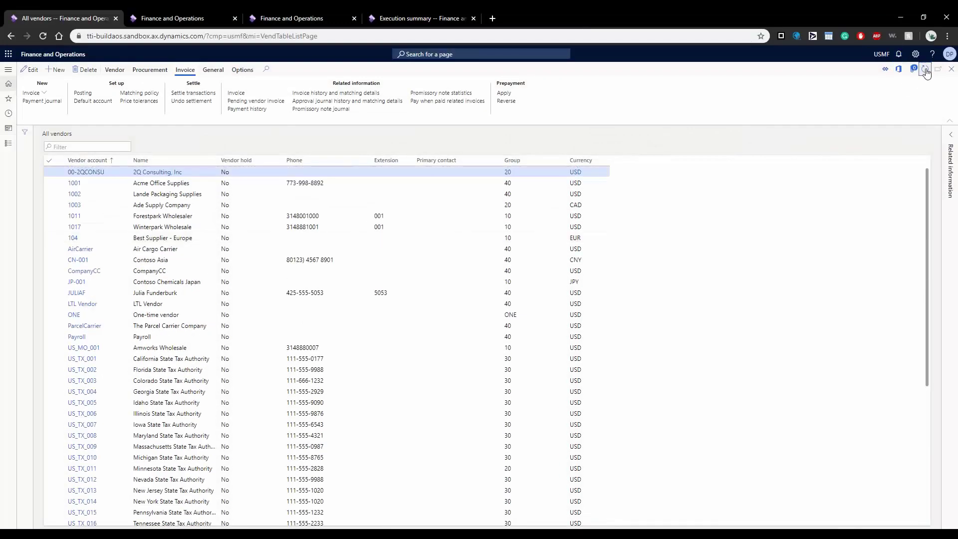
scroll(514, 235, down, 5)
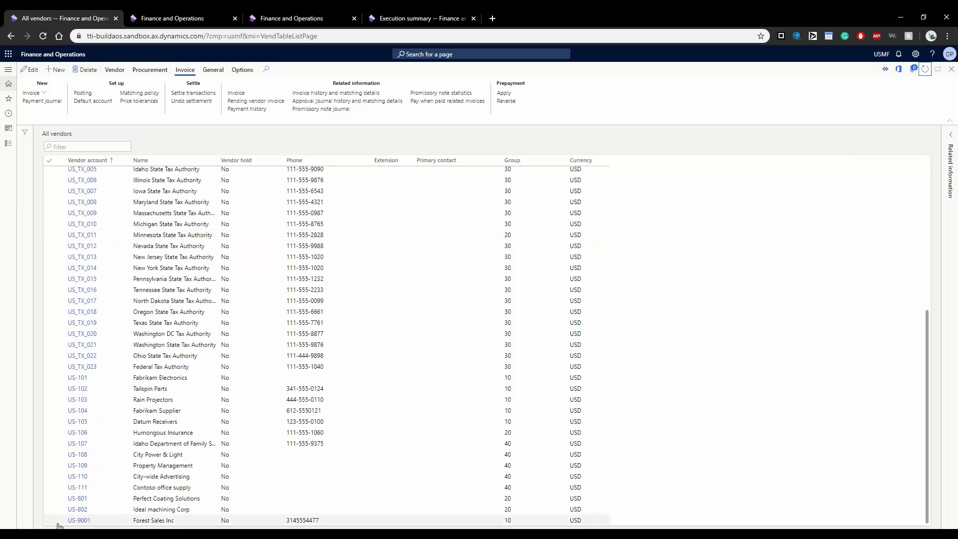
click(57, 520)
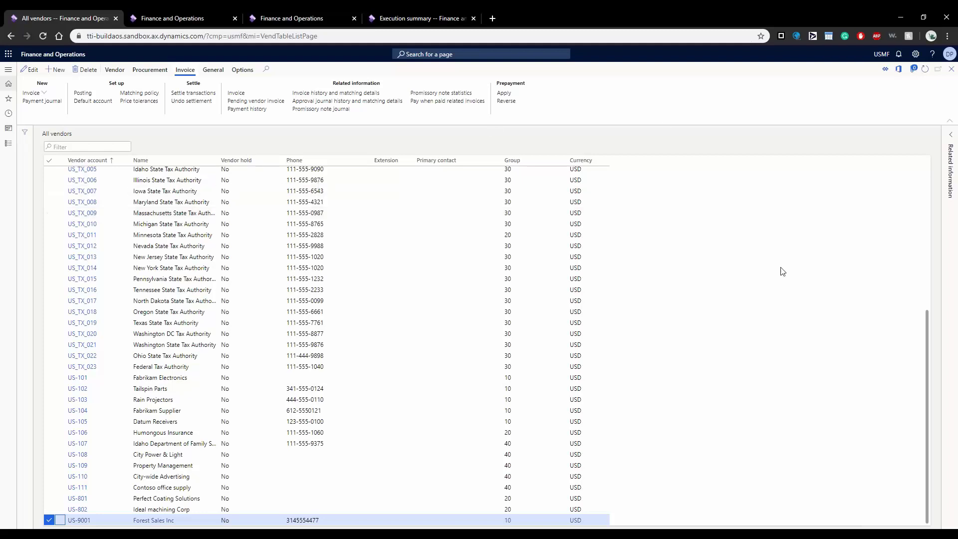
scroll(793, 284, up, 5)
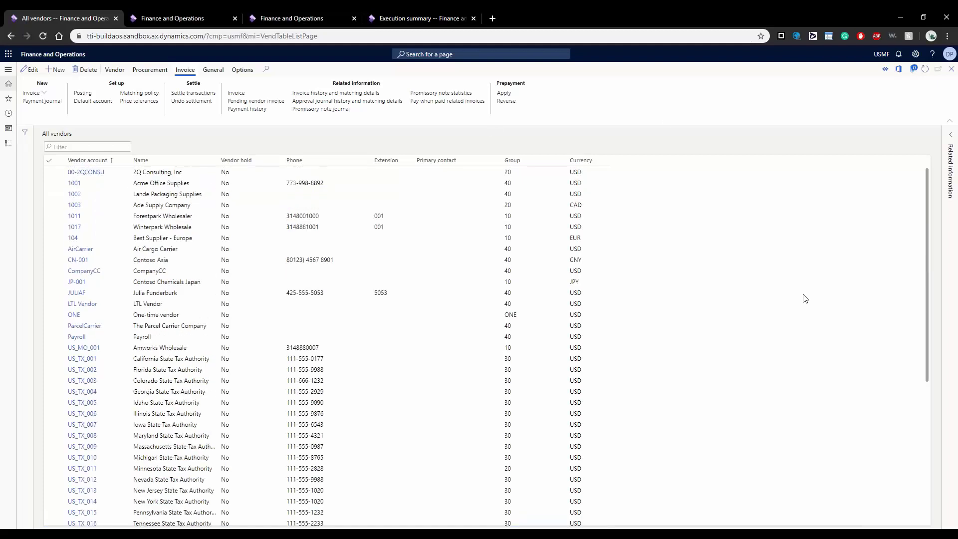
Step: Switch to the States import Execution summary tab showing 79 created and 62 updated
click(413, 13)
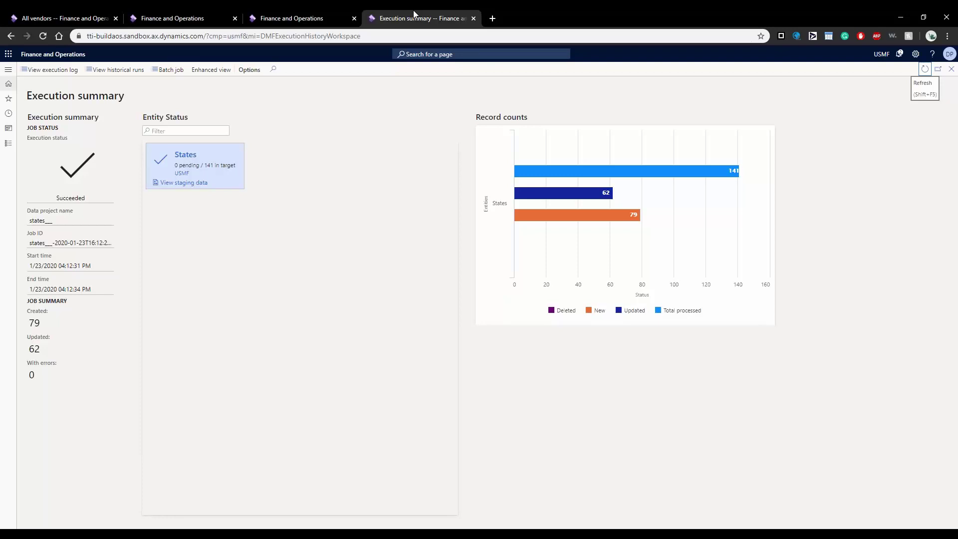
Step: Go from All vendors to General ledger > General journals
click(80, 18)
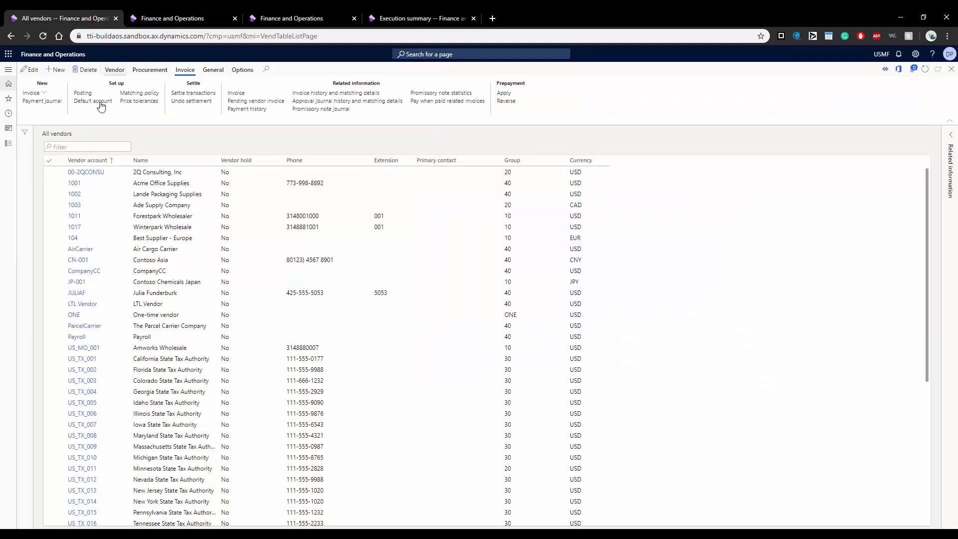
click(8, 70)
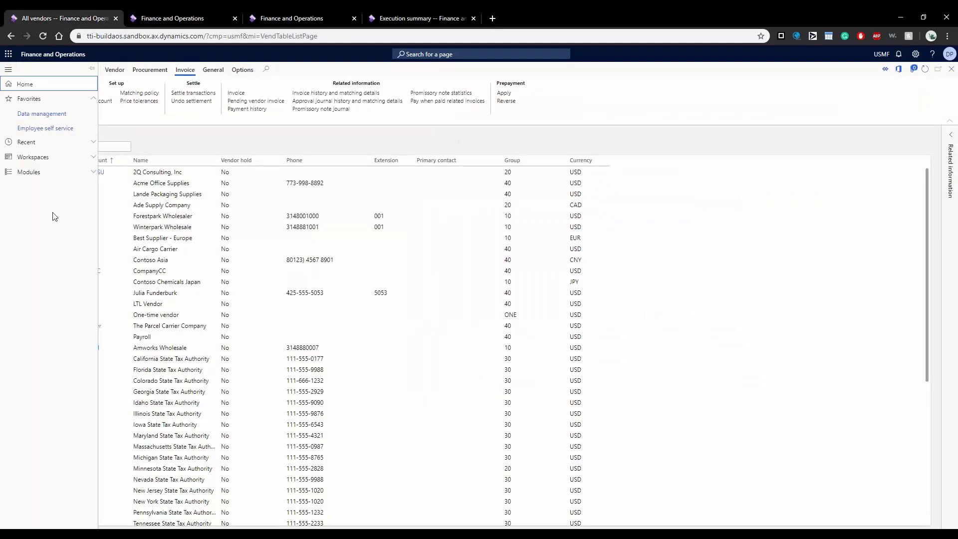
click(61, 176)
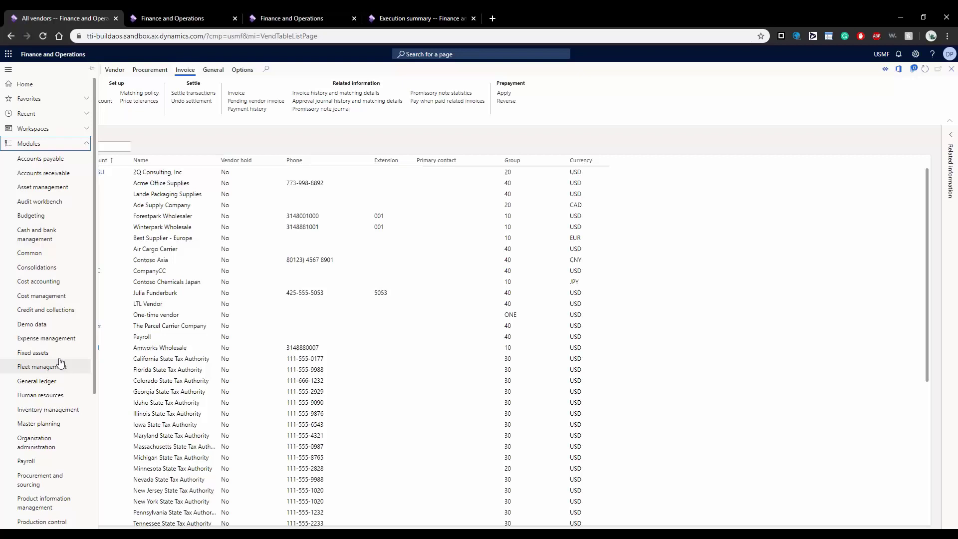
click(56, 382)
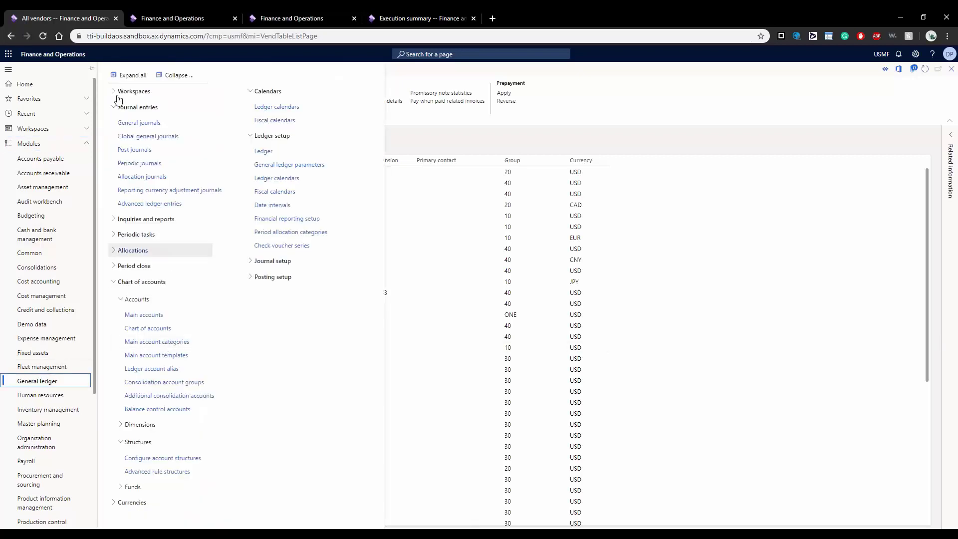
click(139, 123)
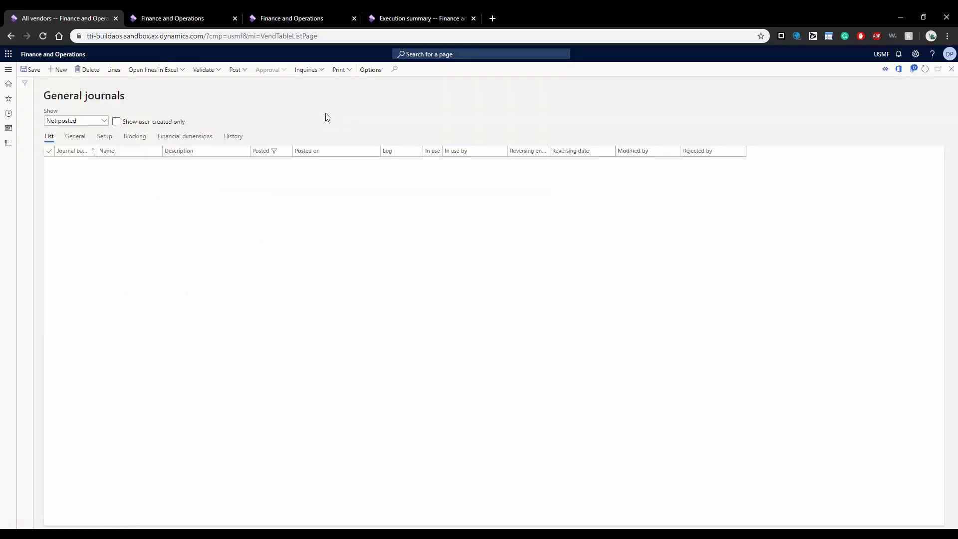
Step: Create new general journal 000508 with journal name GenJrn
click(58, 70)
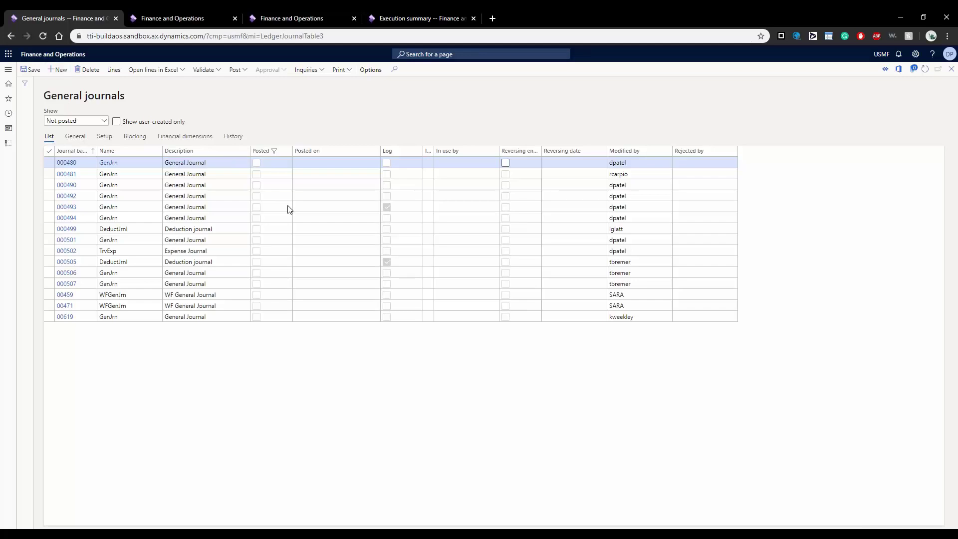
click(157, 162)
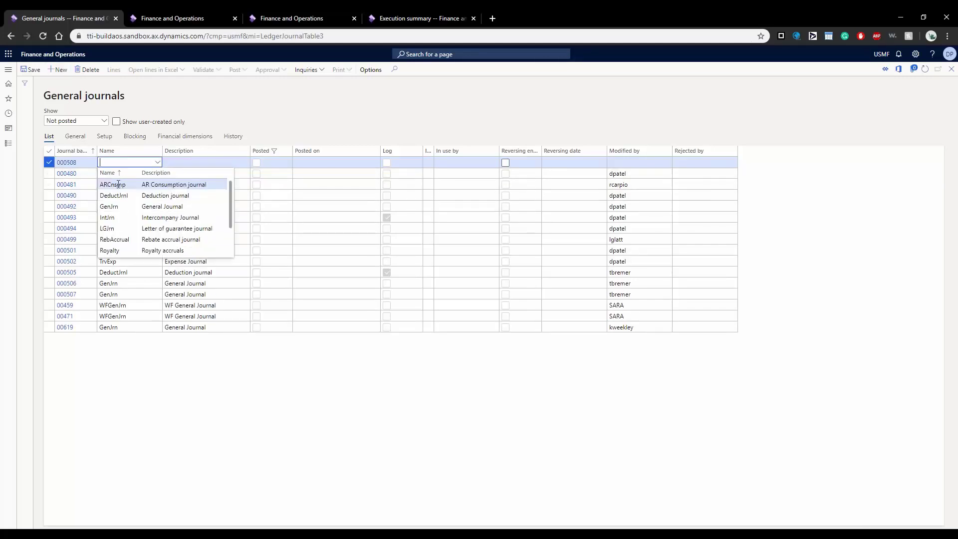
click(115, 217)
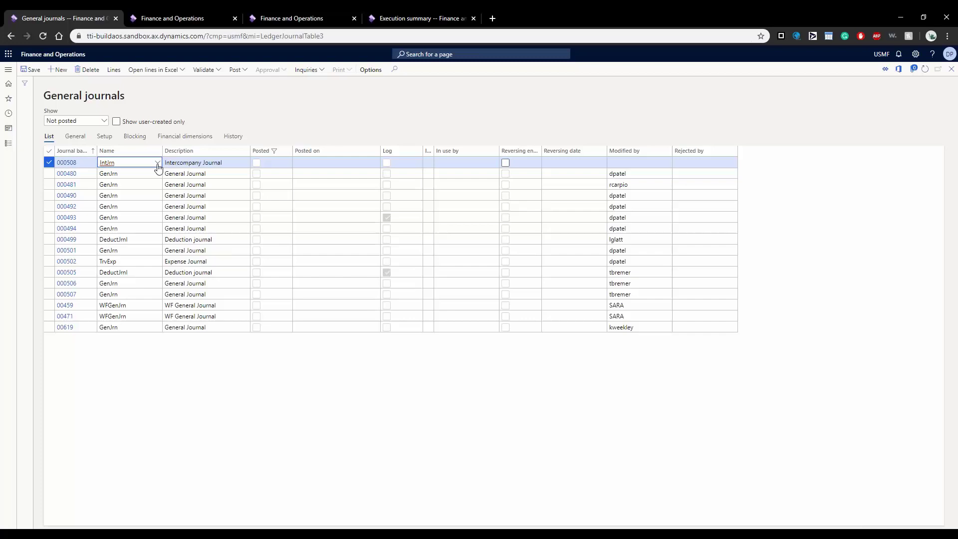
key(alt+Down)
click(120, 206)
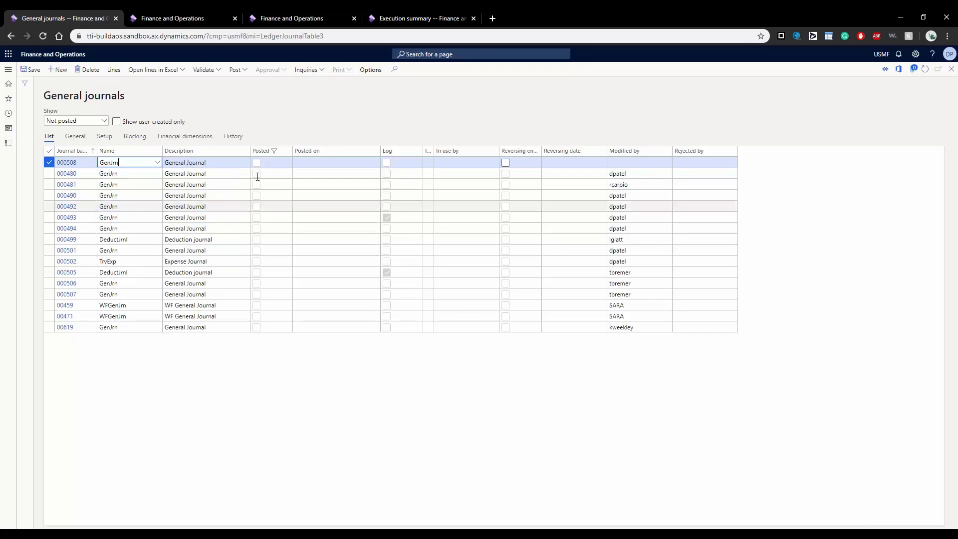
Step: Open journal 000508's lines and display its Open in Excel options
click(114, 70)
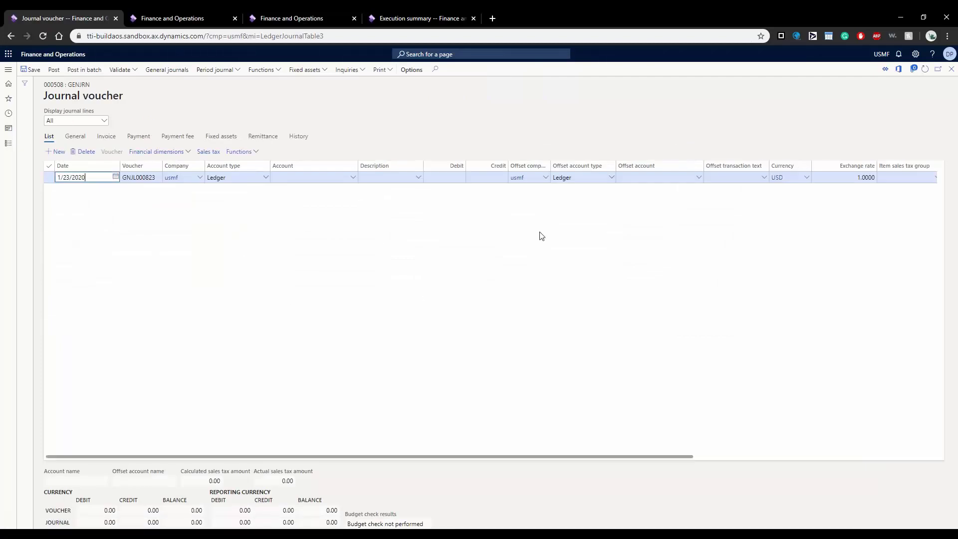
click(893, 73)
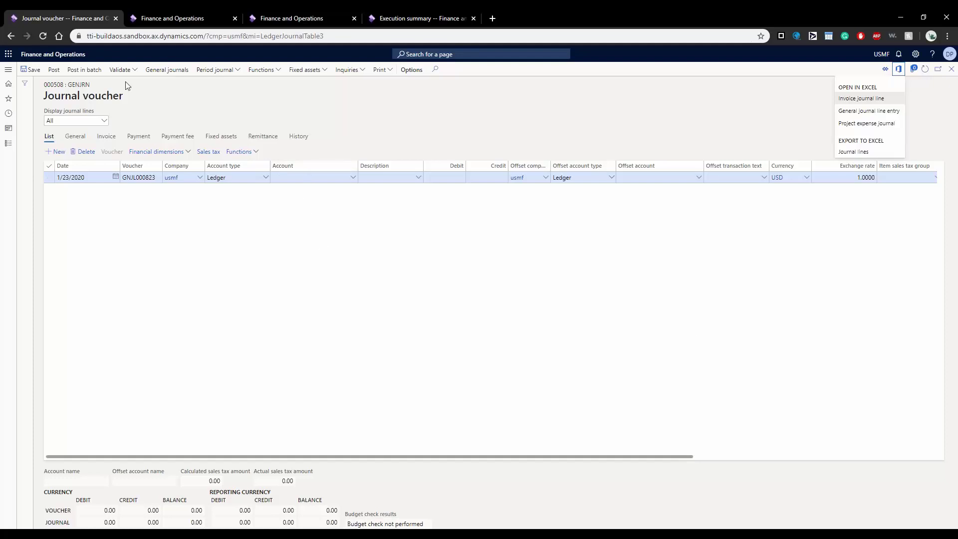
Step: Dismiss the Excel options list and return to the States job Execution summary
click(757, 106)
click(464, 14)
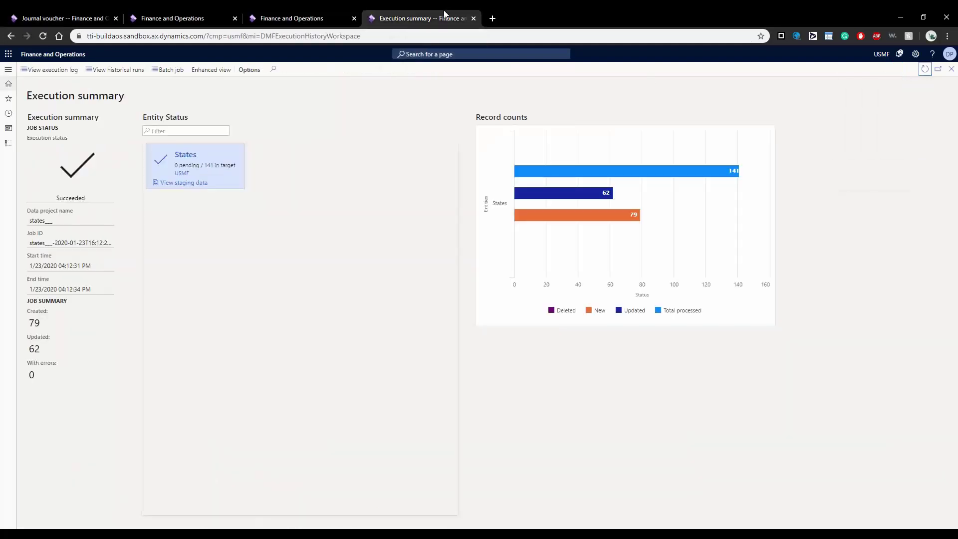